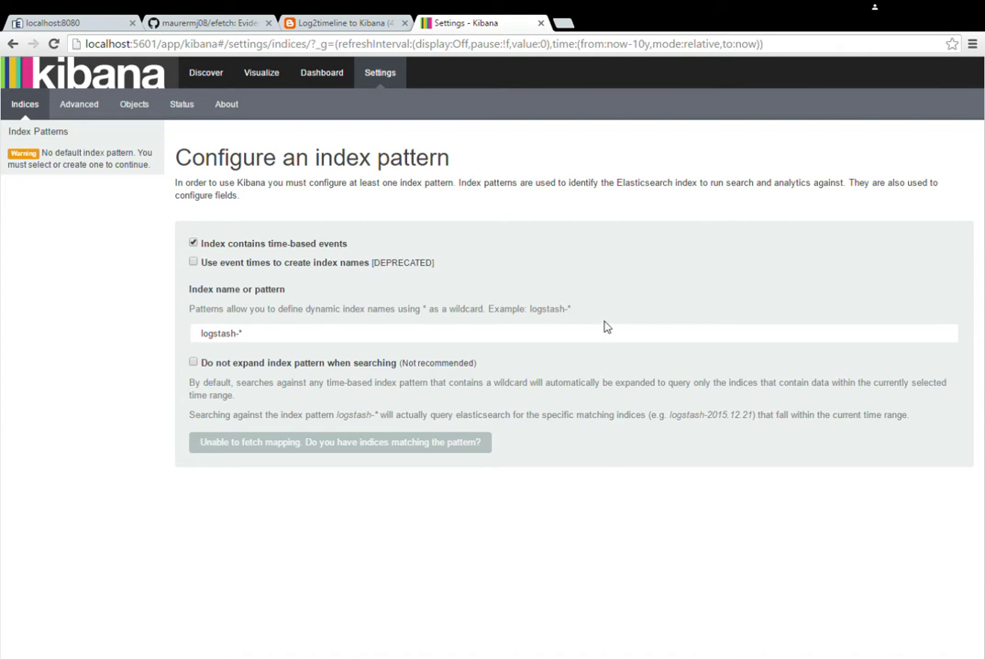
- Replace logstash-* with the case_xptdungan index pattern, time field datetime, and create it
{"action": "left_click", "coordinate": [326, 28]}
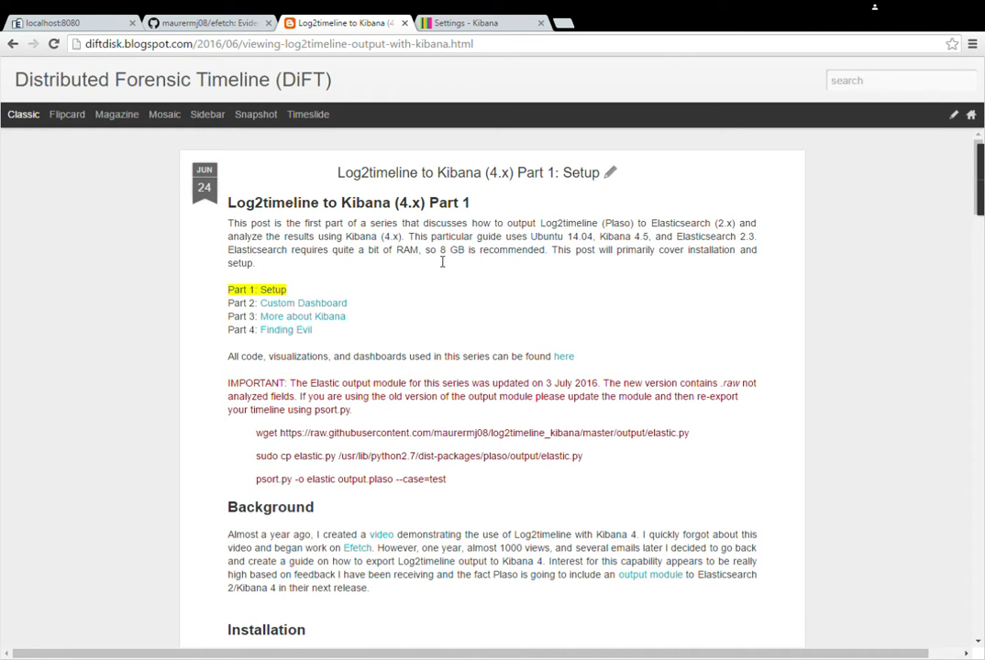
{"action": "left_click", "coordinate": [427, 20]}
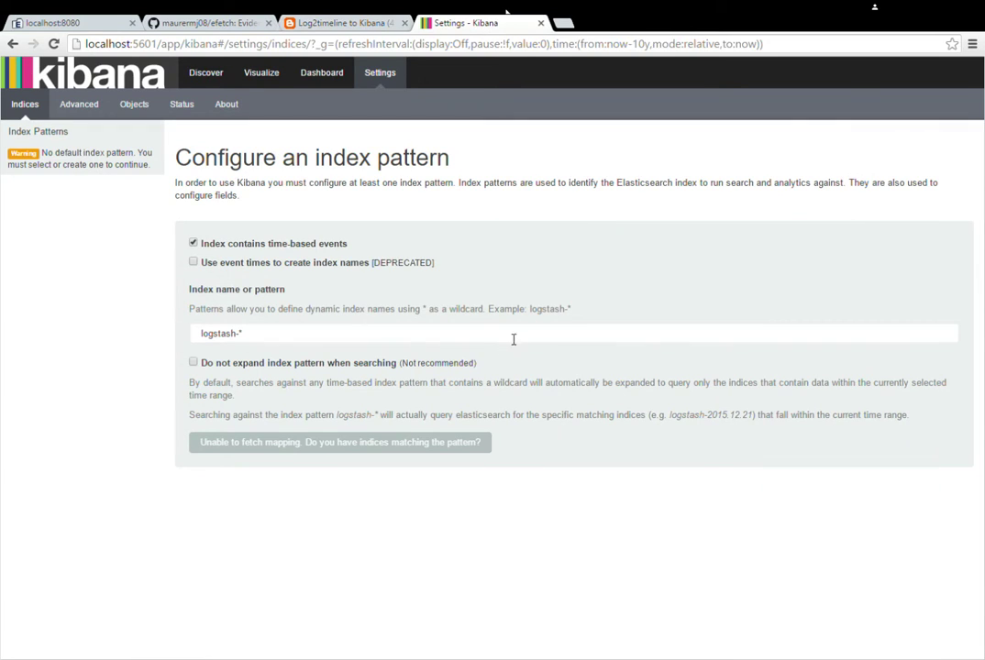
{"action": "left_click_drag", "start_coordinate": [483, 342], "coordinate": [334, 319]}
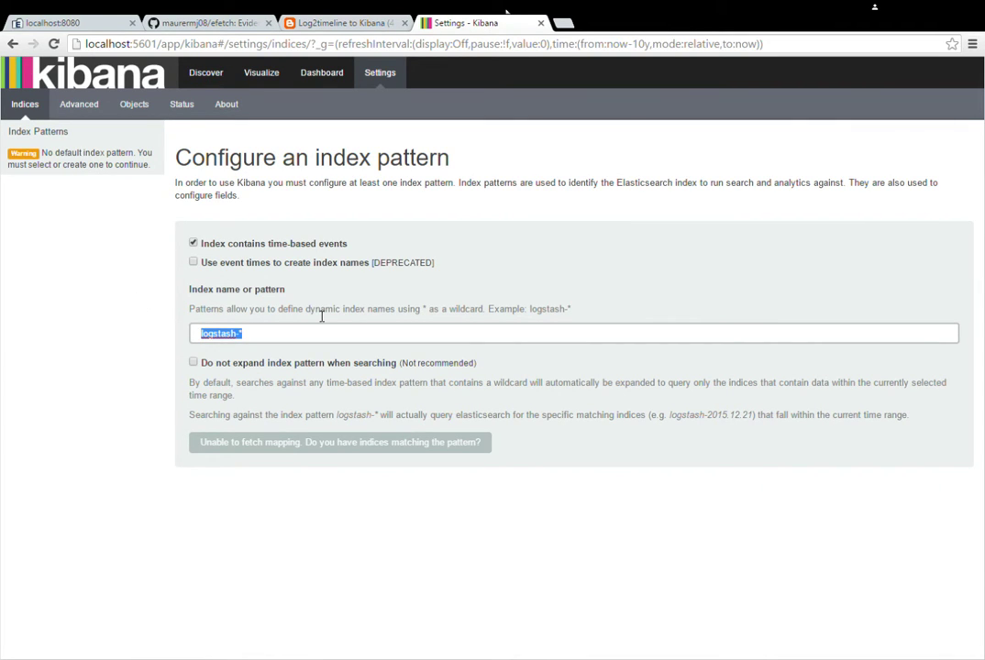
{"action": "type", "text": "case"}
{"action": "key", "text": "Down"}
{"action": "key", "text": "Return"}
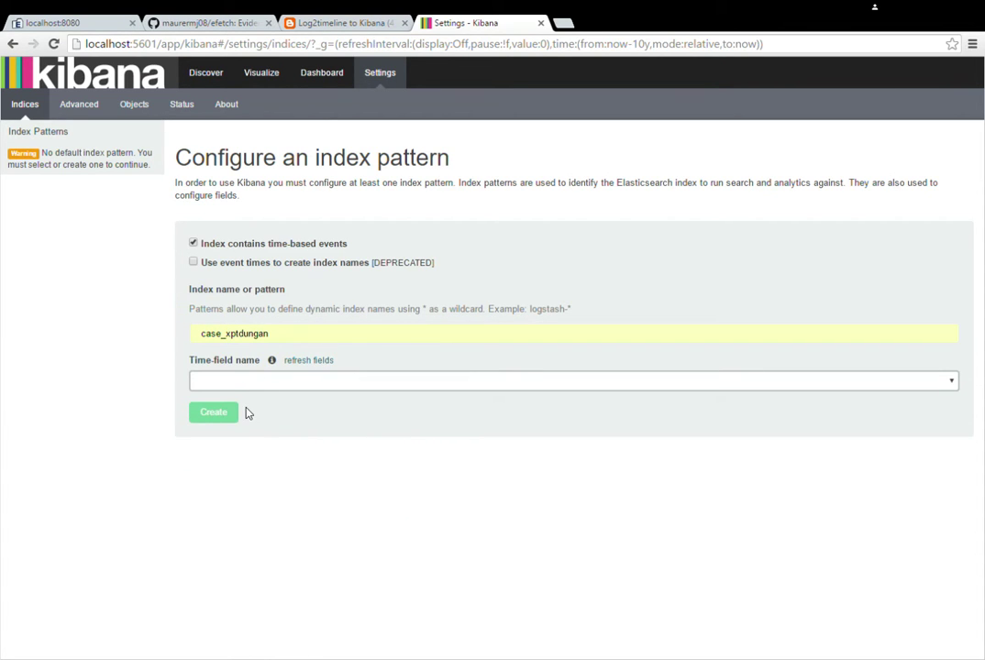
{"action": "left_click", "coordinate": [225, 415]}
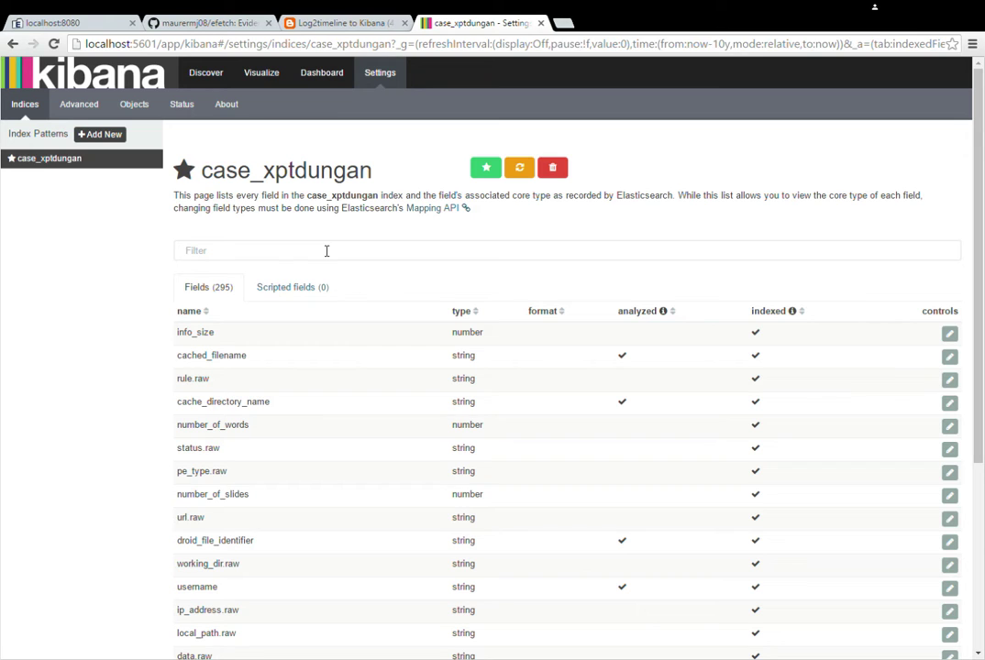
- In Discover, add source_short, message and pathspec as table columns
{"action": "left_click", "coordinate": [220, 74]}
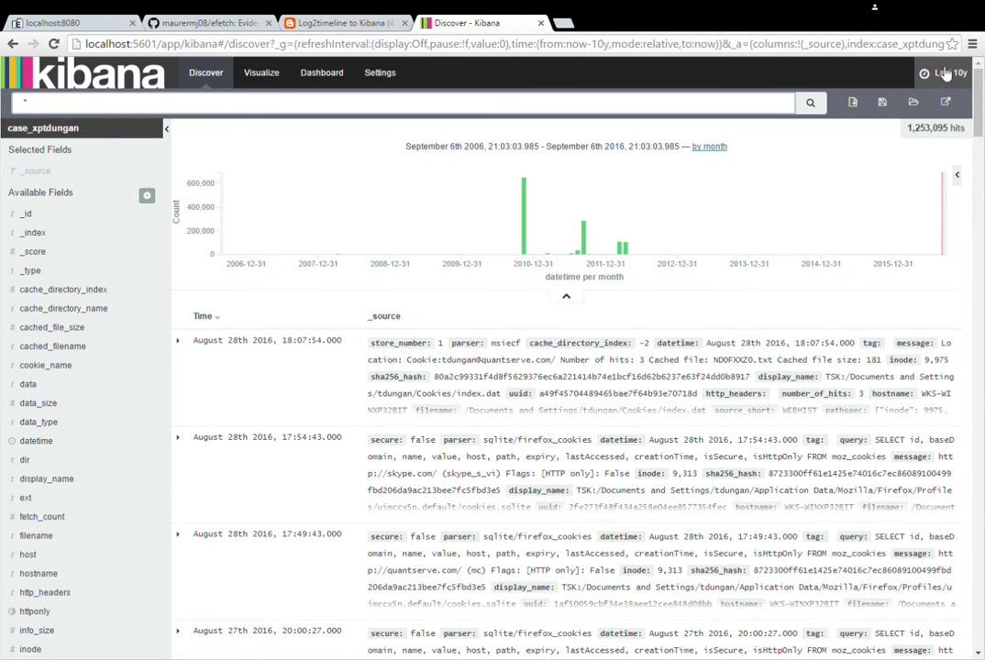
{"action": "left_click", "coordinate": [947, 73]}
{"action": "left_click", "coordinate": [470, 210]}
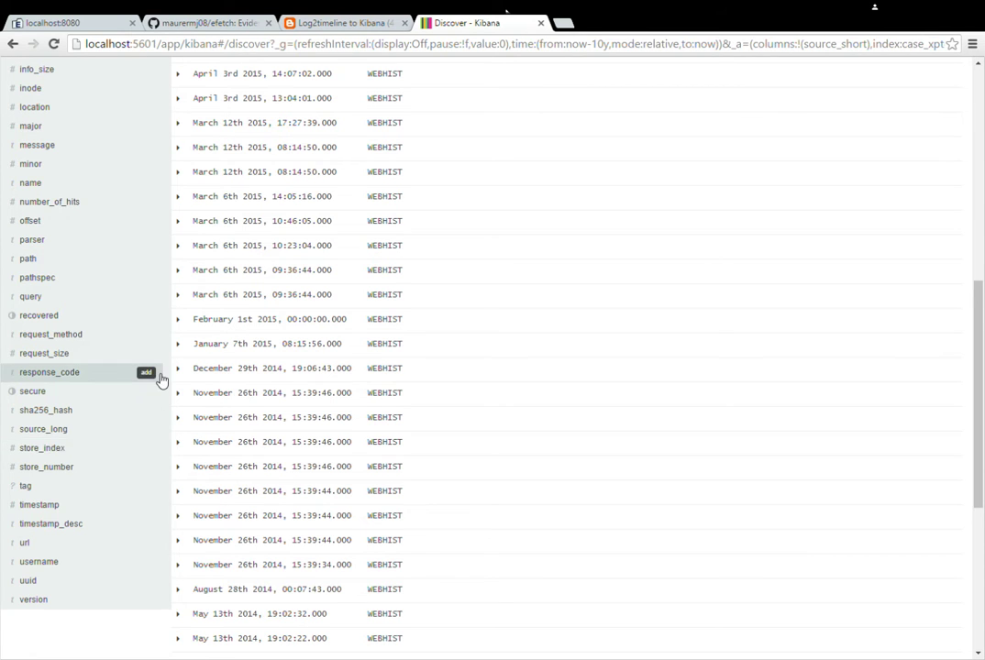
{"action": "scroll", "coordinate": [154, 314], "scroll_direction": "up", "scroll_amount": 2}
{"action": "left_click", "coordinate": [147, 287]}
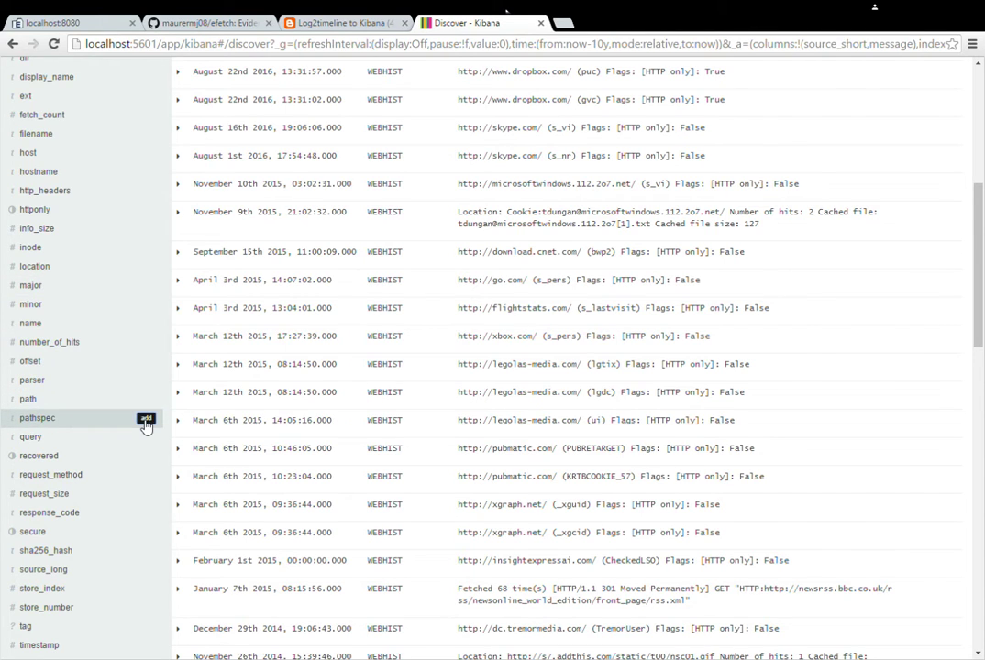
{"action": "left_click", "coordinate": [145, 417]}
{"action": "scroll", "coordinate": [365, 332], "scroll_direction": "up", "scroll_amount": 5}
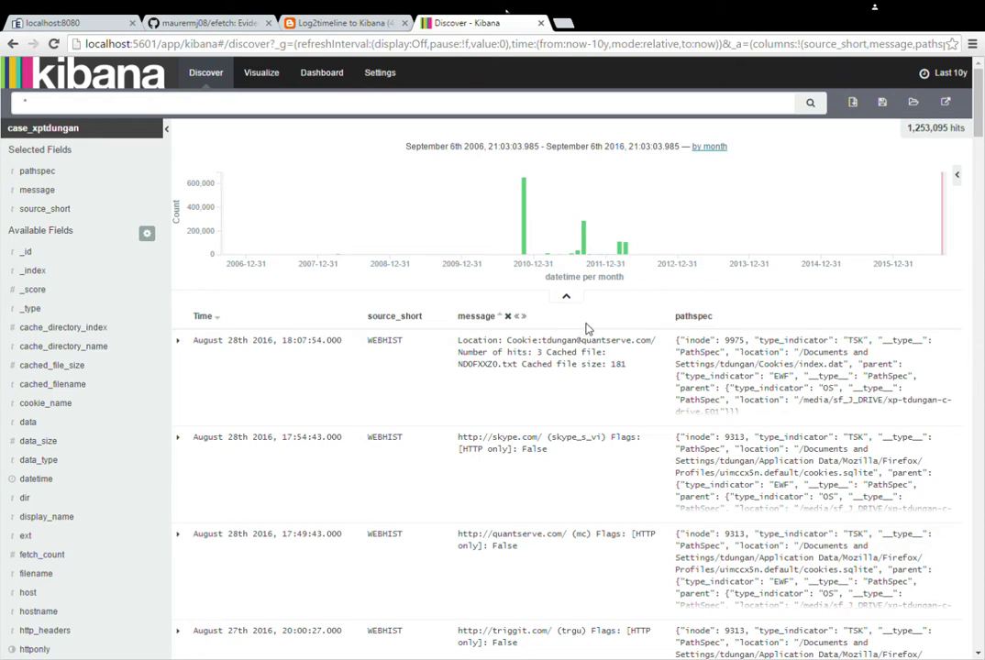
- Save the current Discover search under the name 'search'
{"action": "left_click", "coordinate": [882, 102]}
{"action": "type", "text": "search"}
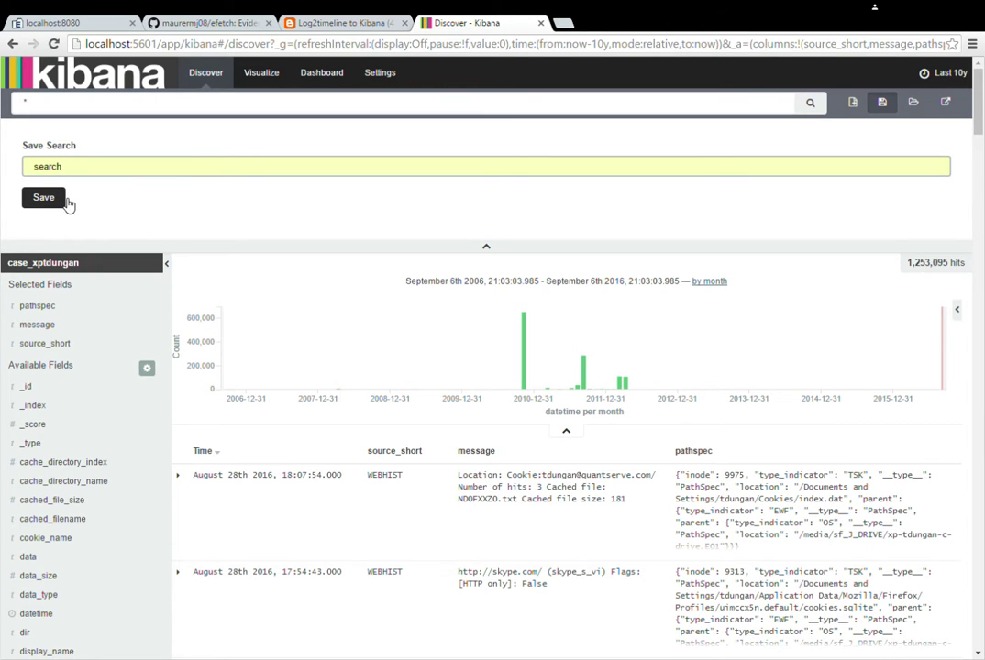
{"action": "left_click", "coordinate": [64, 199]}
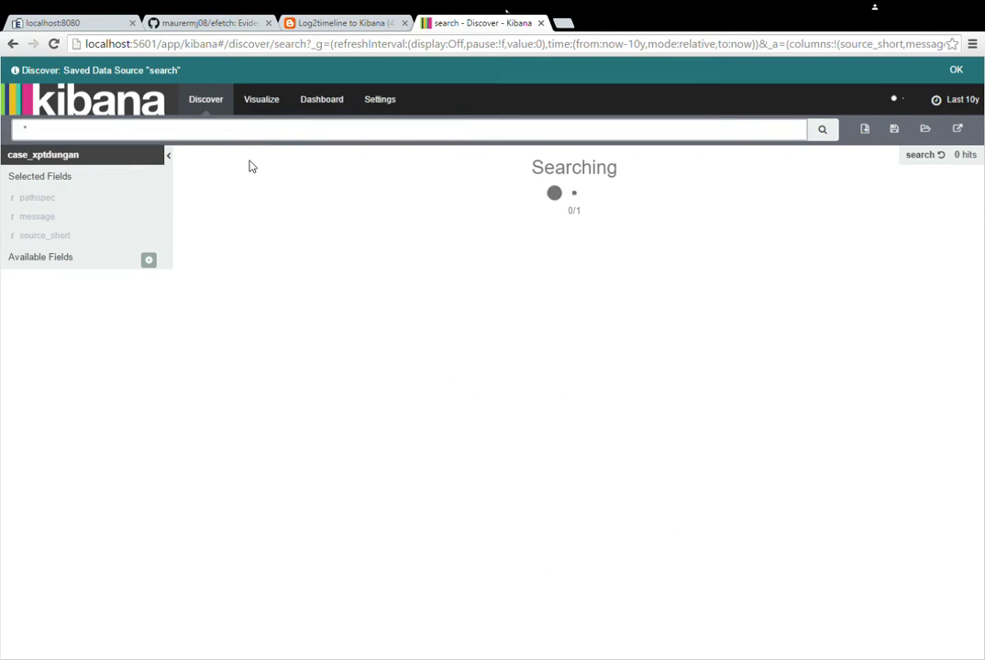
{"action": "left_click", "coordinate": [273, 99]}
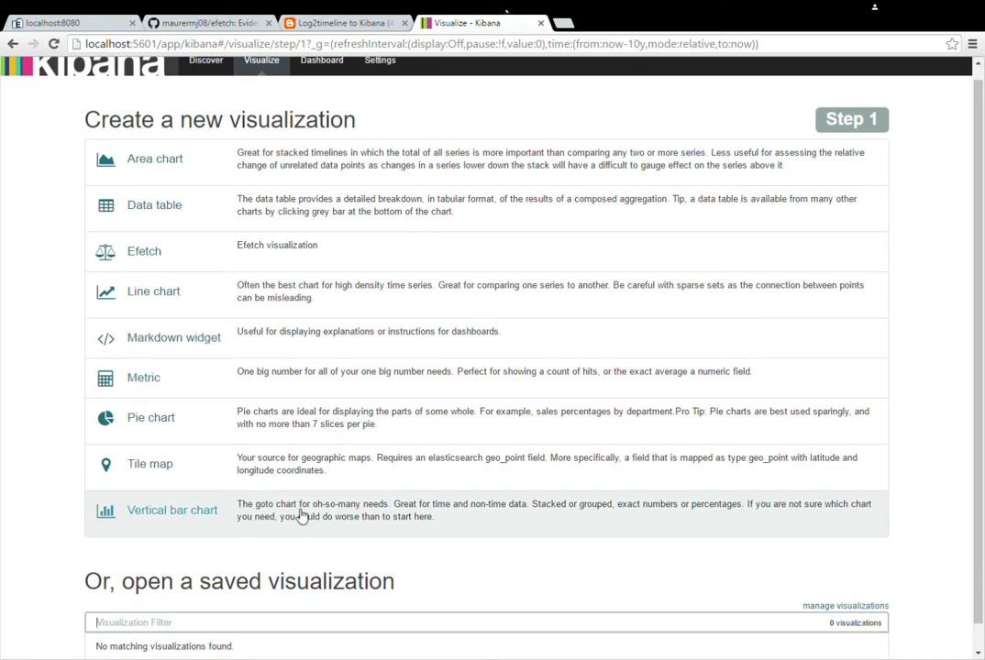
- Build a vertical bar chart from saved search 'search' with a Date Histogram X-axis
{"action": "left_click", "coordinate": [301, 512]}
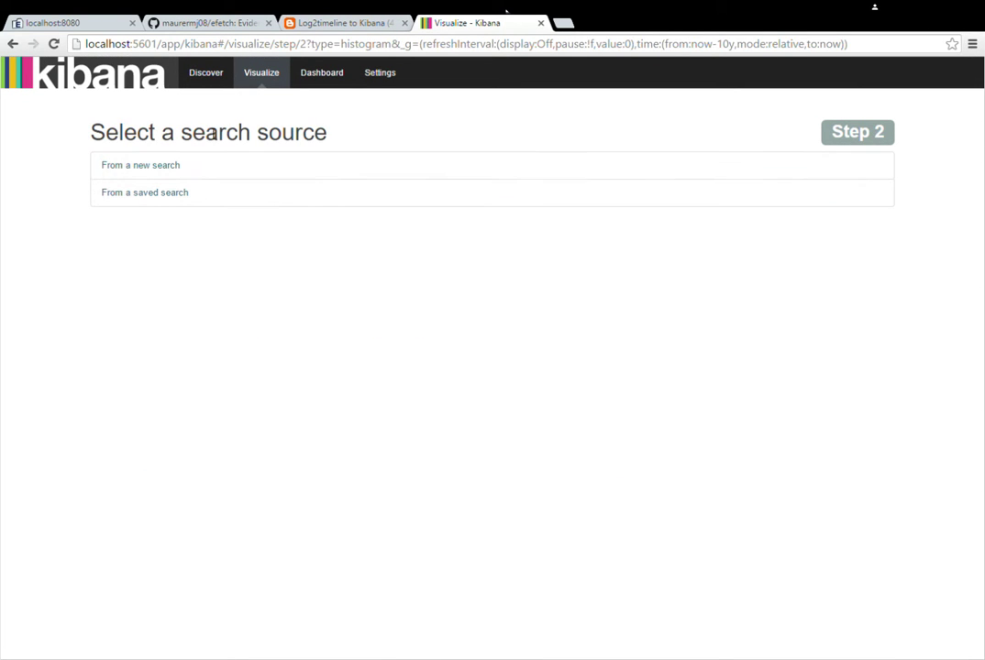
{"action": "left_click", "coordinate": [160, 193]}
{"action": "left_click", "coordinate": [212, 258]}
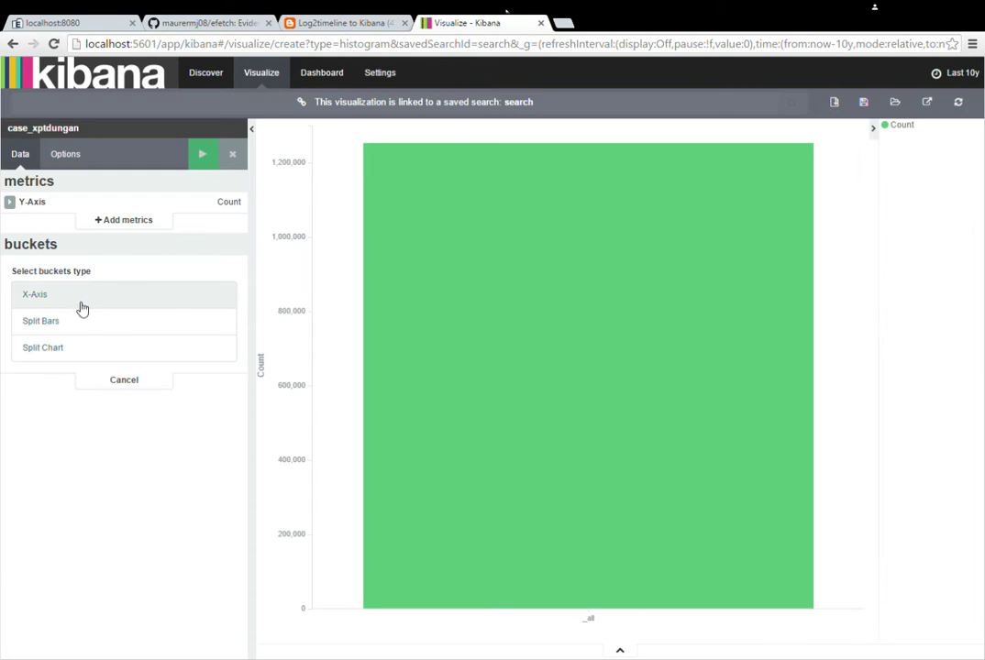
{"action": "left_click", "coordinate": [81, 294]}
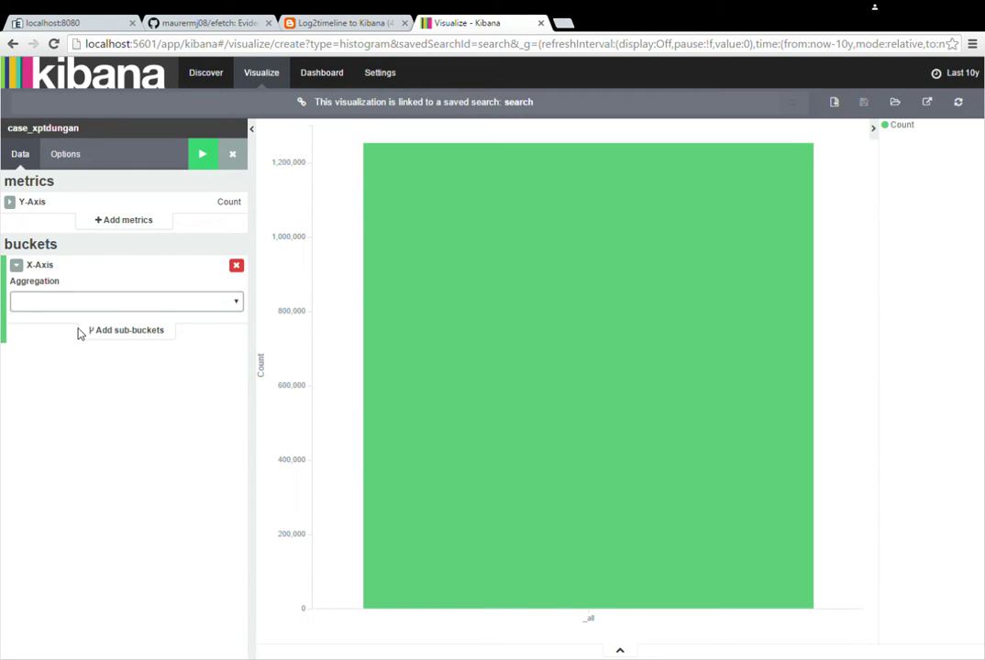
{"action": "left_click", "coordinate": [78, 334]}
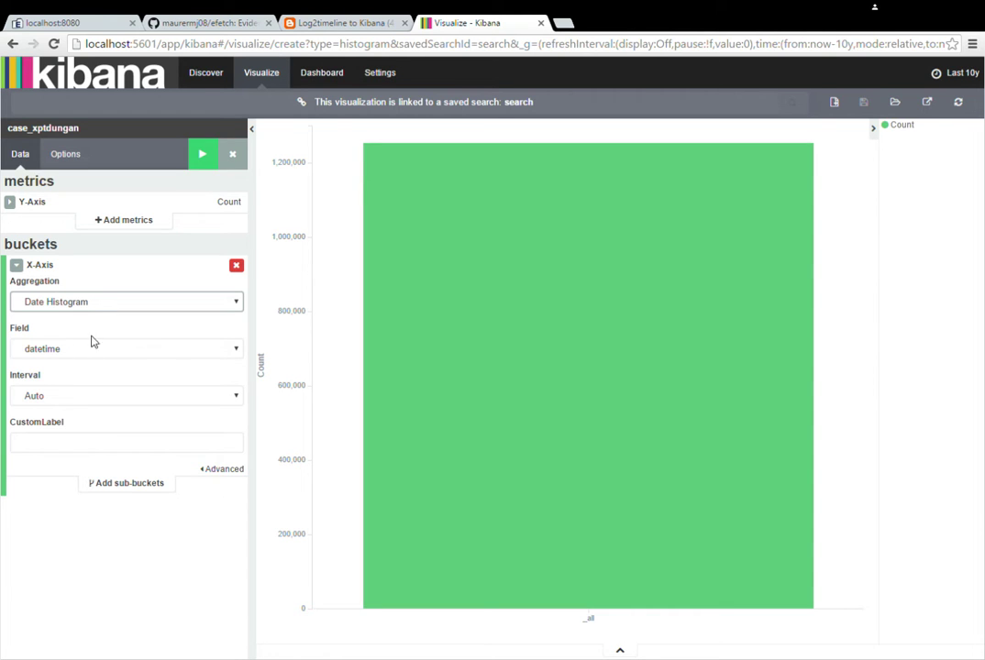
{"action": "left_click", "coordinate": [202, 154]}
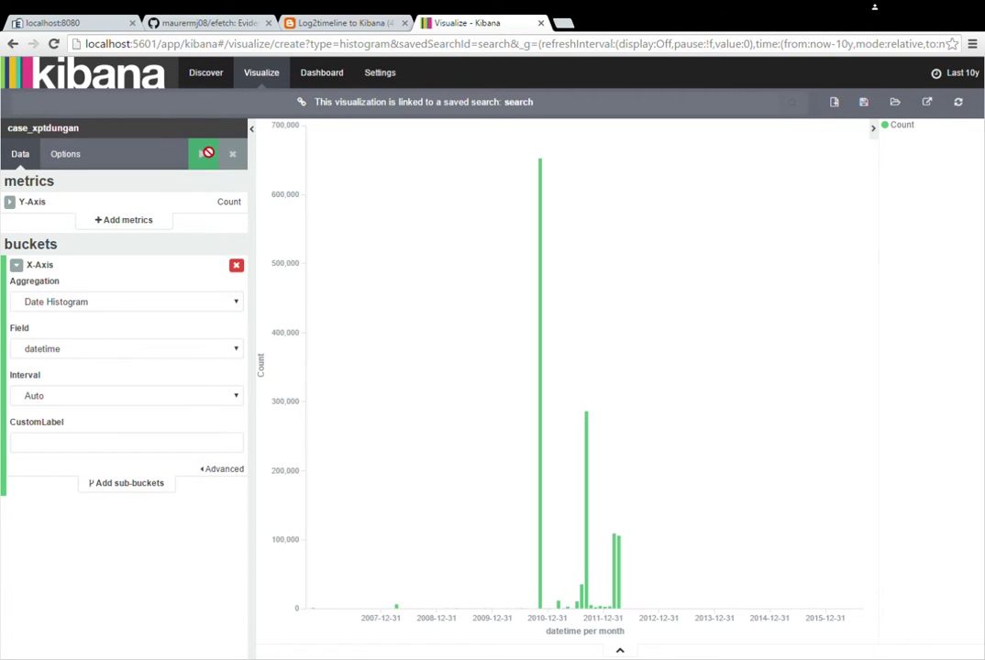
- Add a Split Bars sub-bucket using a Terms aggregation
{"action": "left_click", "coordinate": [134, 486]}
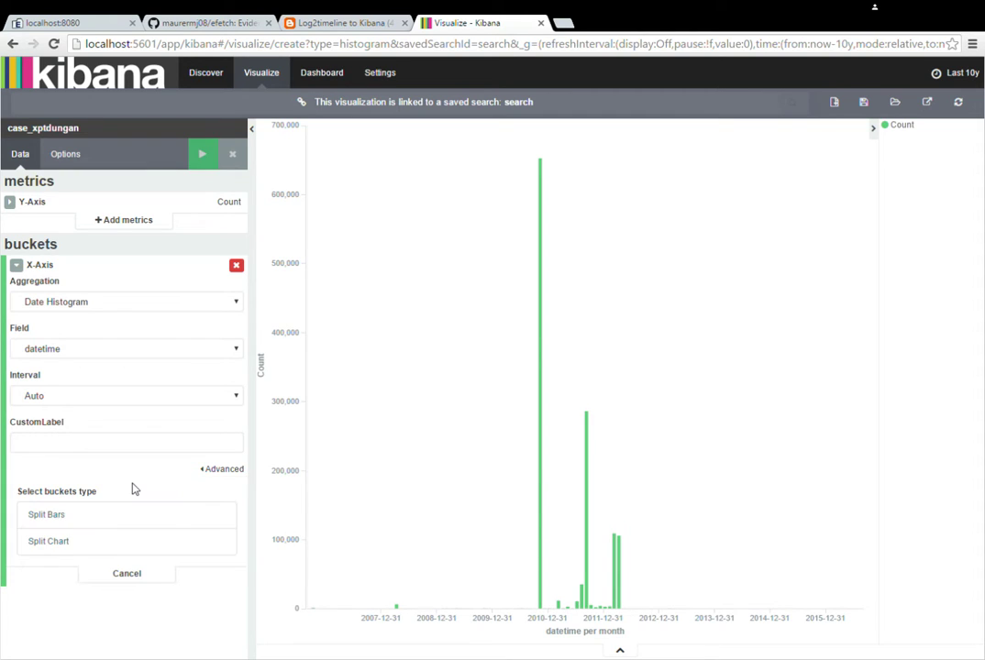
{"action": "left_click", "coordinate": [99, 520]}
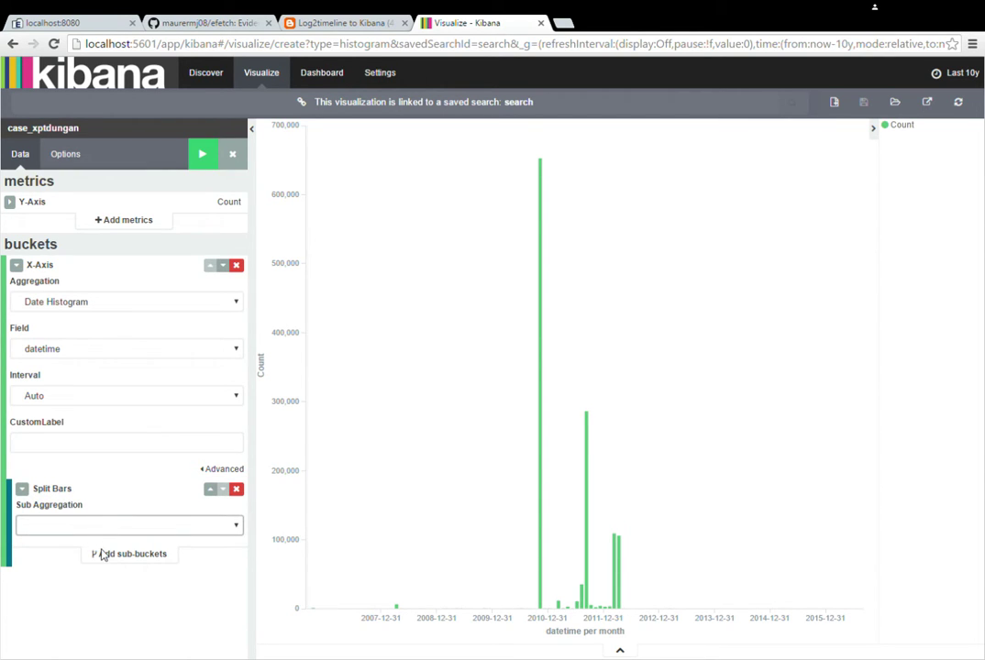
{"action": "left_click", "coordinate": [78, 621]}
- Split the bars by the source_short.raw field and apply the change
{"action": "scroll", "coordinate": [108, 495], "scroll_direction": "down", "scroll_amount": 2}
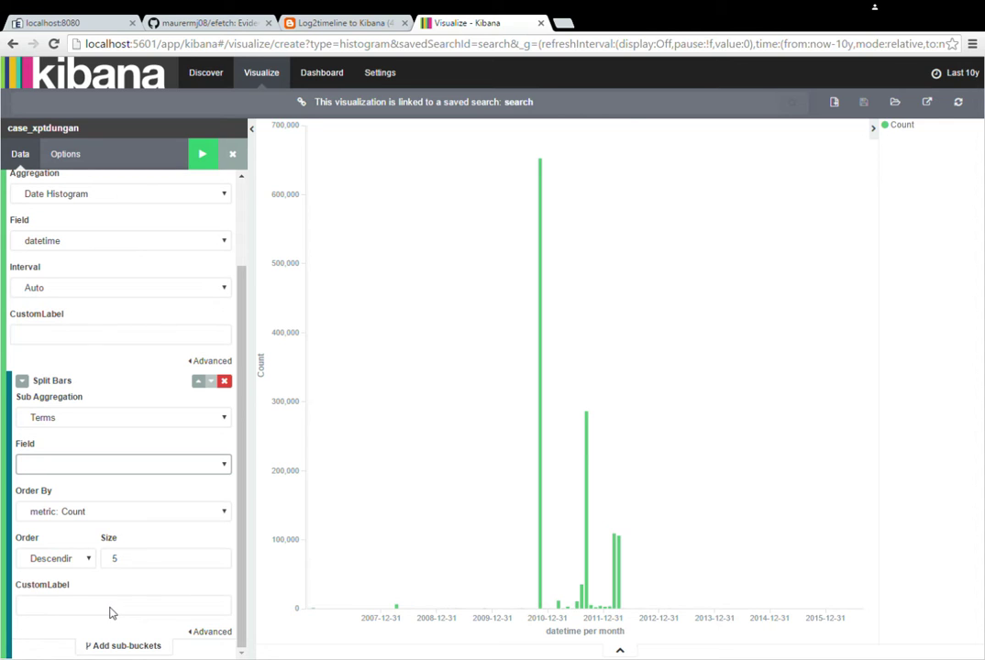
{"action": "left_click", "coordinate": [124, 465]}
{"action": "left_click", "coordinate": [132, 555]}
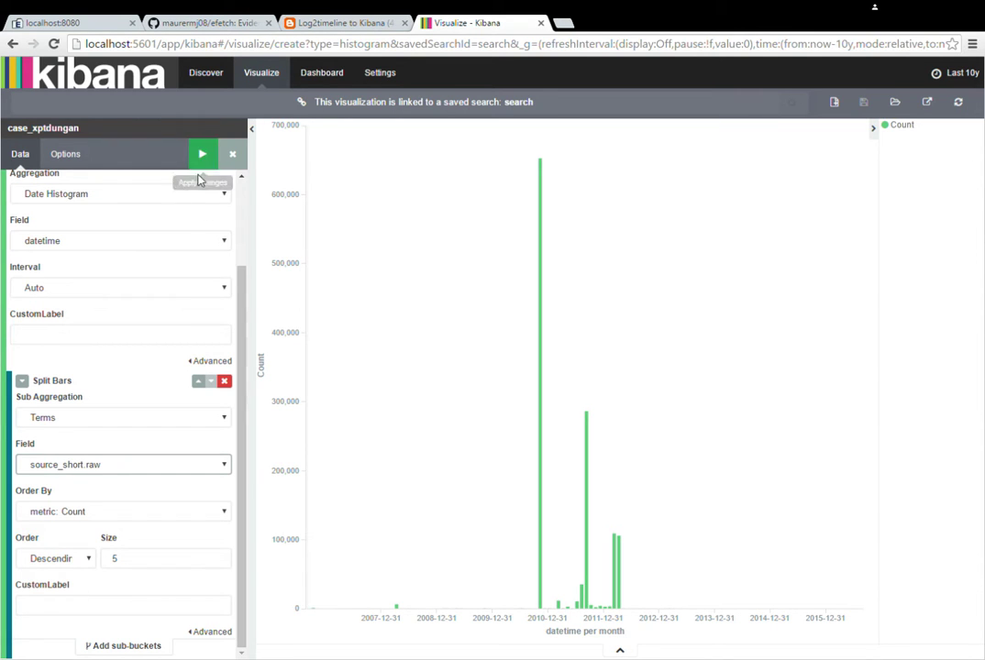
{"action": "left_click", "coordinate": [204, 161]}
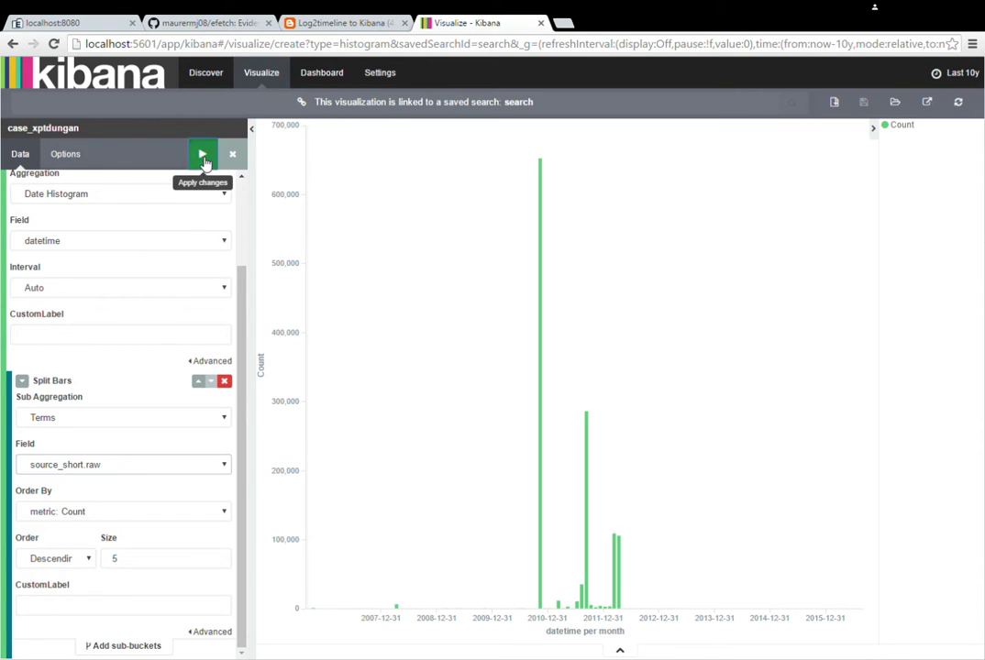
{"action": "left_click", "coordinate": [203, 160]}
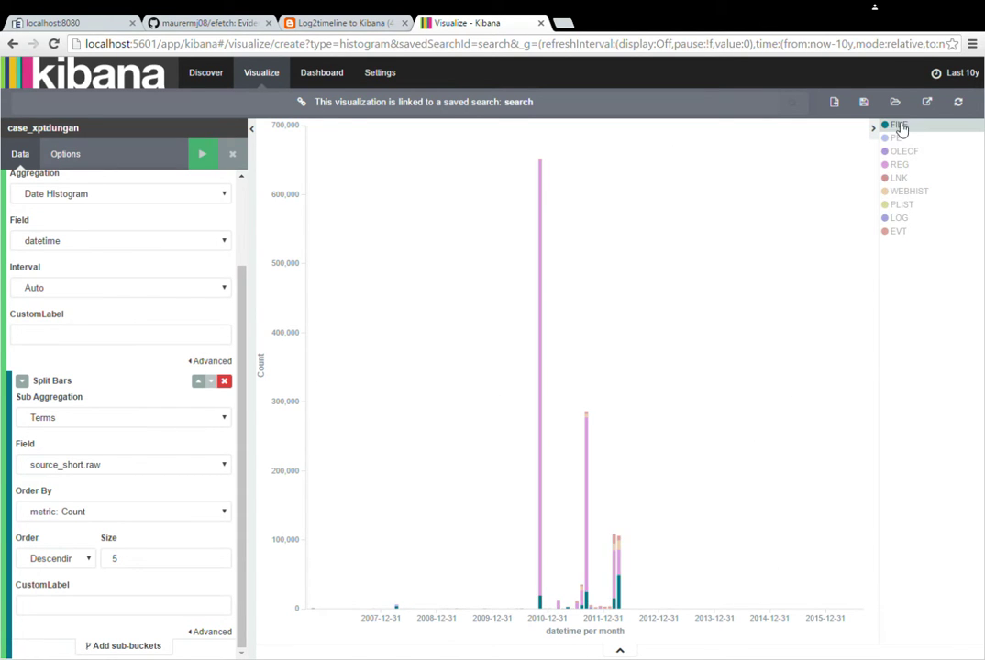
- Save the bar chart as 'date histogram'
{"action": "left_click", "coordinate": [862, 101]}
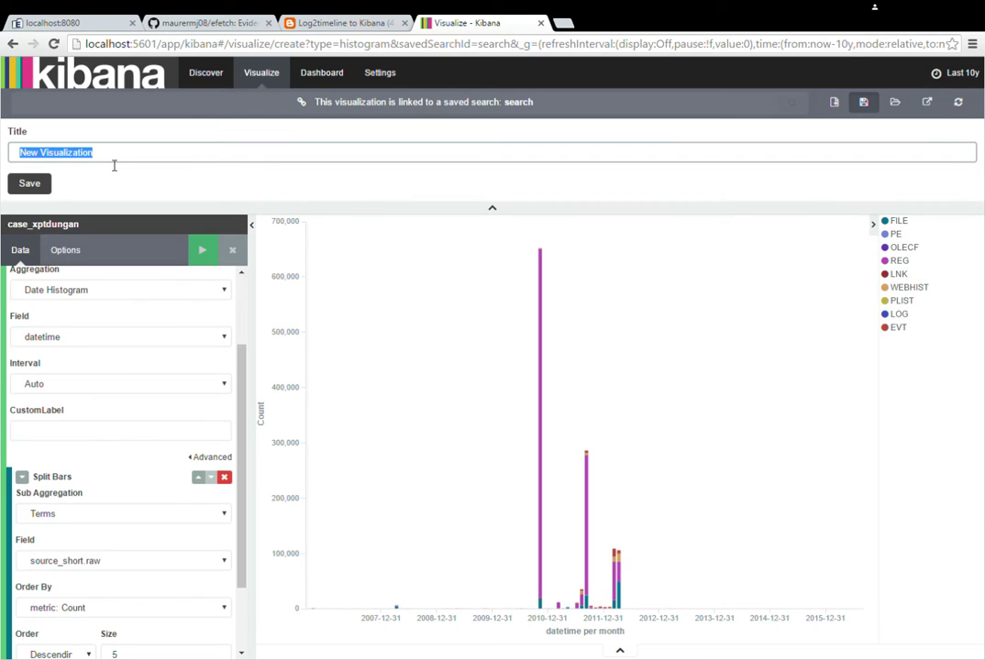
{"action": "type", "text": "date histogram"}
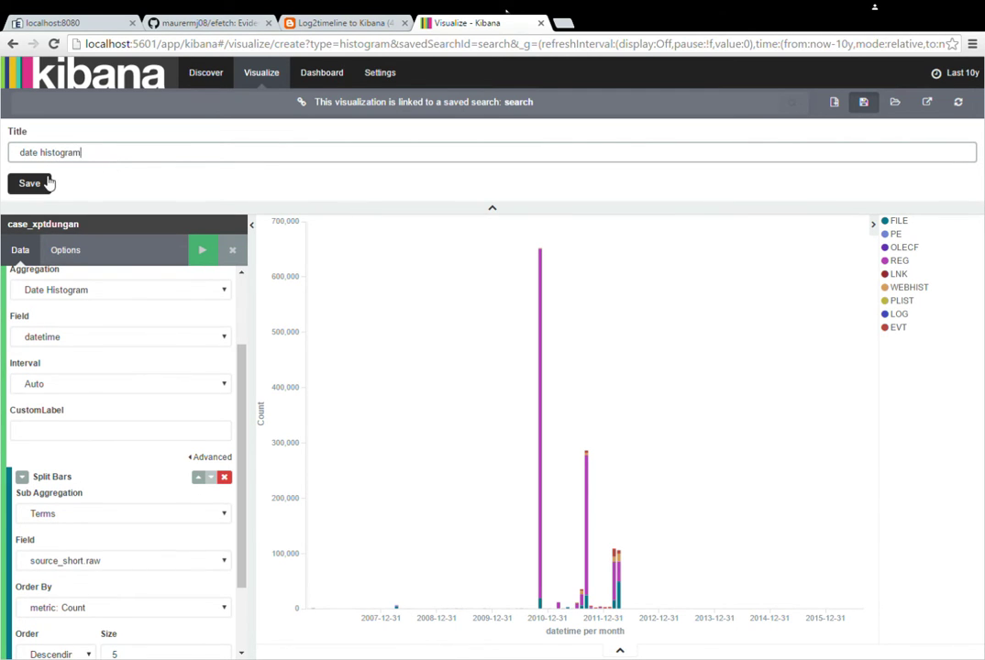
{"action": "left_click", "coordinate": [46, 184]}
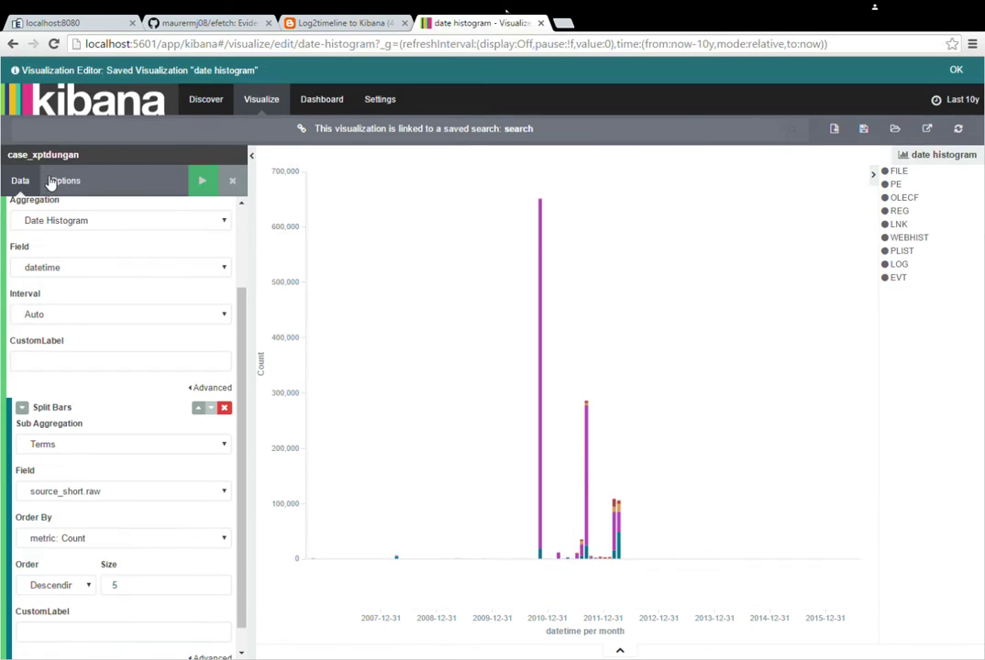
- Create a pie chart from saved search 'search' sliced by Terms on ext.raw, size 10
{"action": "left_click", "coordinate": [272, 103]}
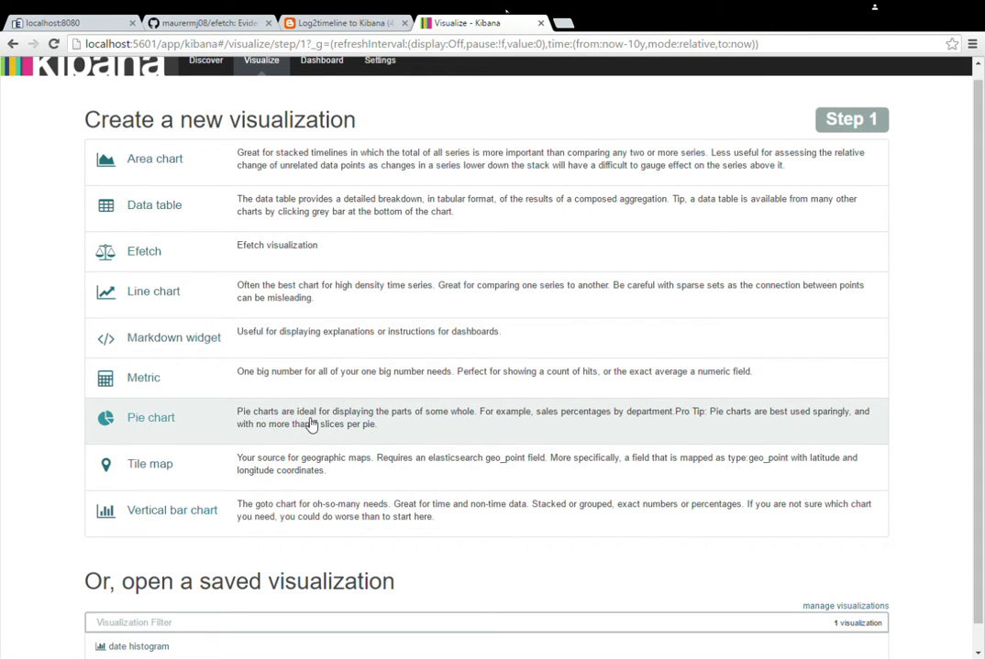
{"action": "left_click", "coordinate": [312, 425]}
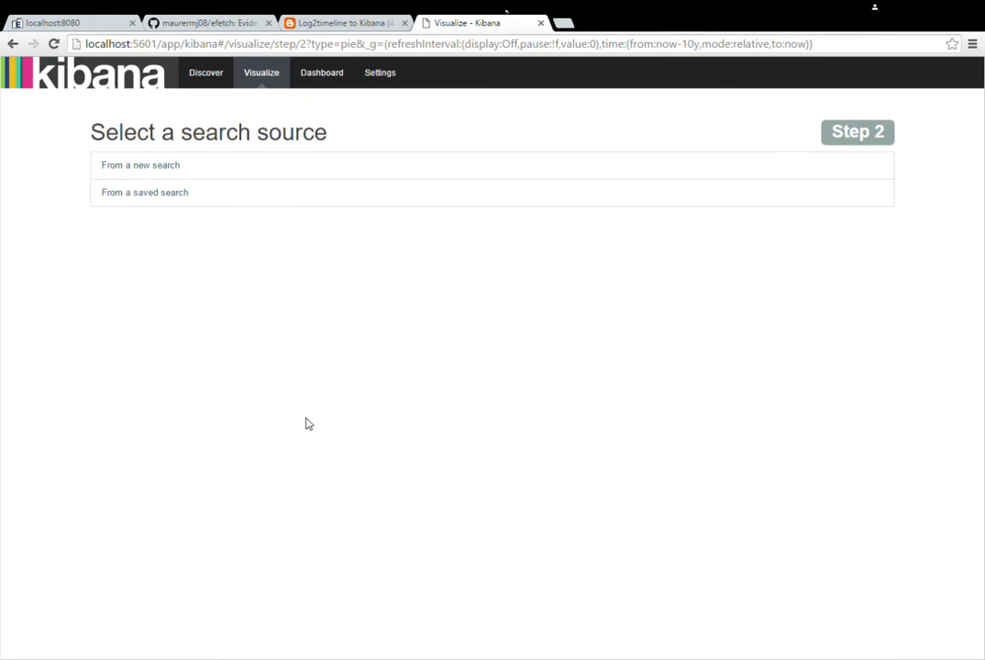
{"action": "left_click", "coordinate": [171, 196]}
{"action": "left_click", "coordinate": [176, 266]}
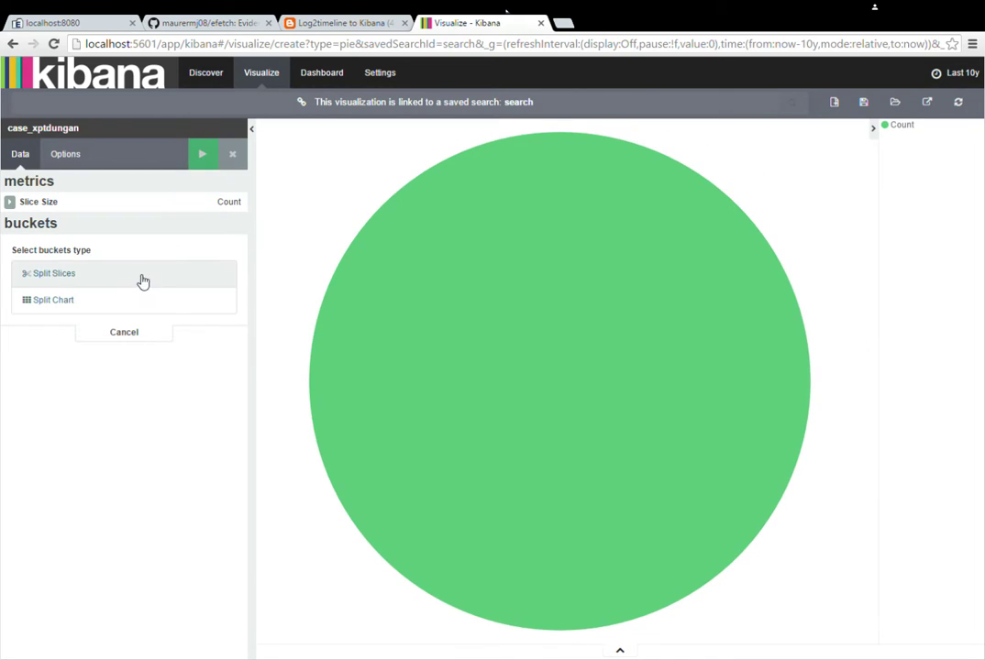
{"action": "left_click", "coordinate": [143, 281]}
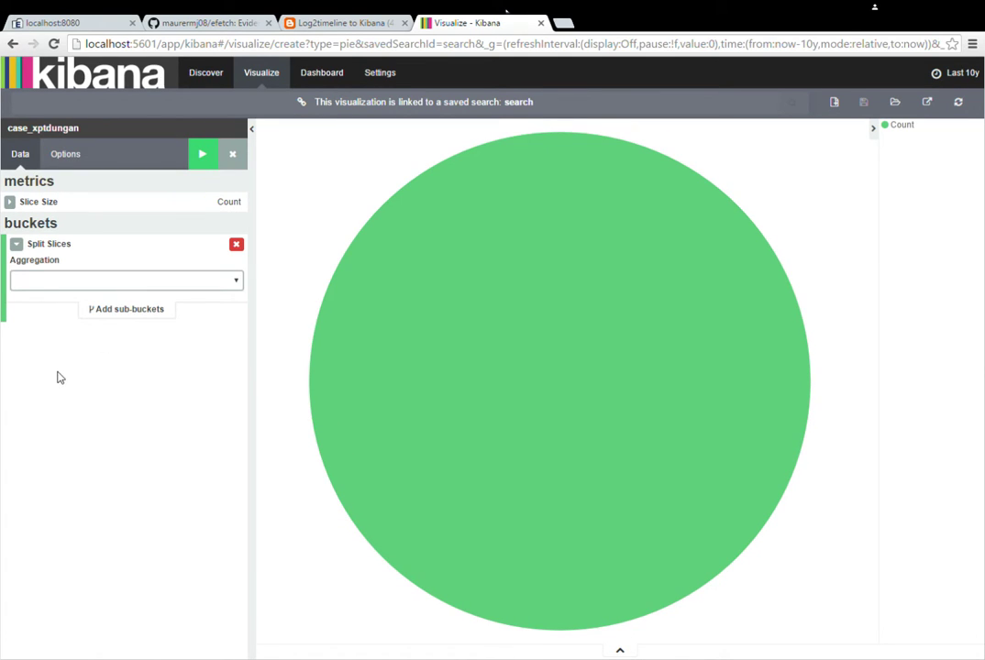
{"action": "left_click", "coordinate": [59, 377]}
{"action": "left_click", "coordinate": [123, 327]}
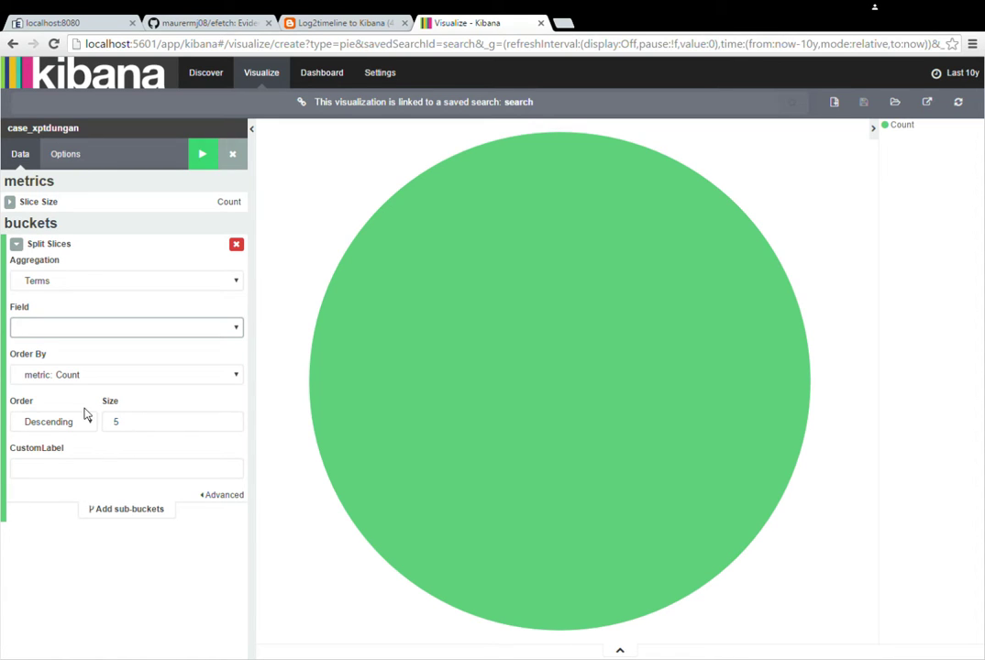
{"action": "left_click", "coordinate": [84, 410]}
{"action": "left_click", "coordinate": [196, 161]}
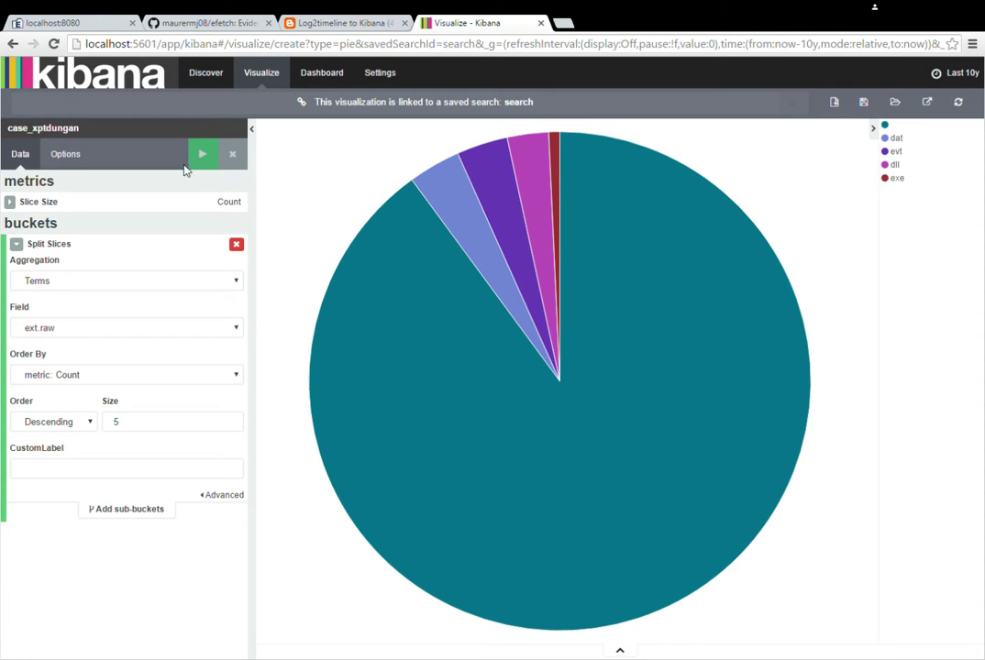
{"action": "left_click", "coordinate": [228, 420]}
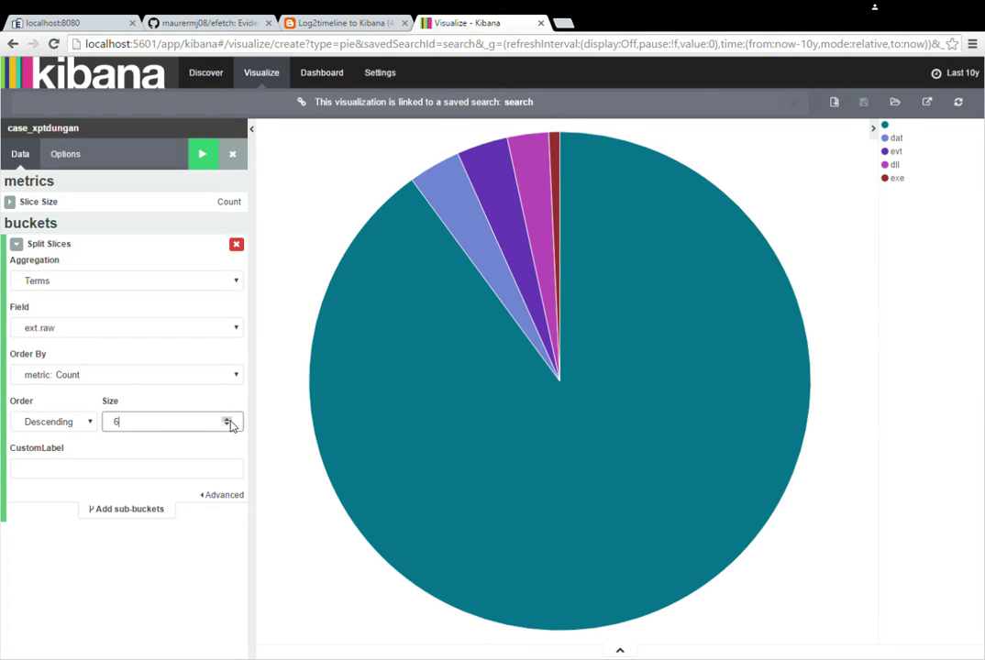
{"action": "left_click", "coordinate": [213, 159]}
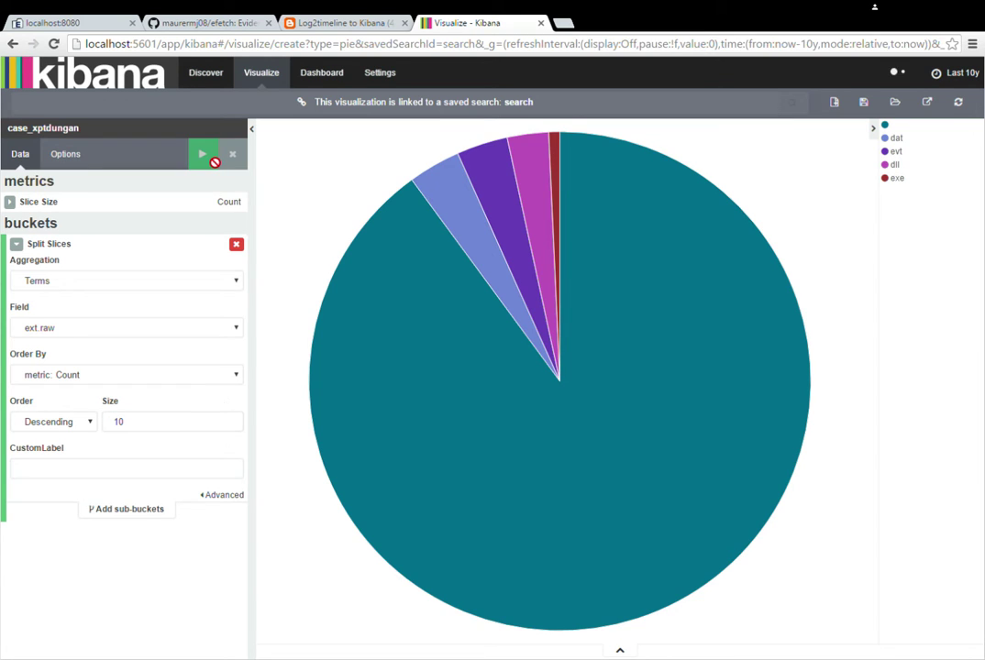
- Save the pie chart as 'extensions'
{"action": "left_click", "coordinate": [863, 102]}
{"action": "type", "text": "extensions"}
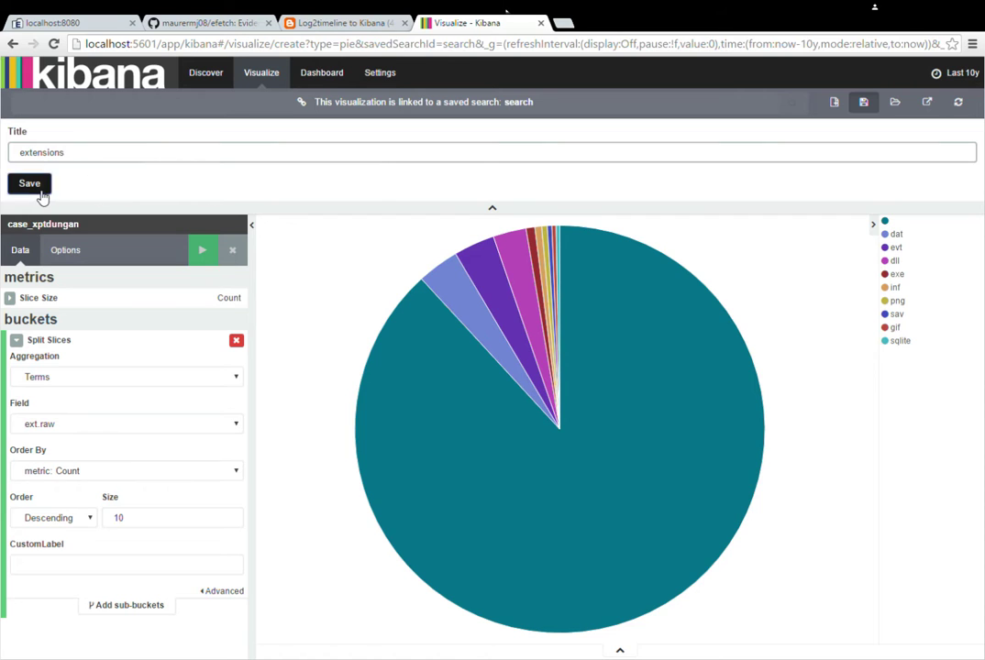
{"action": "left_click", "coordinate": [41, 193]}
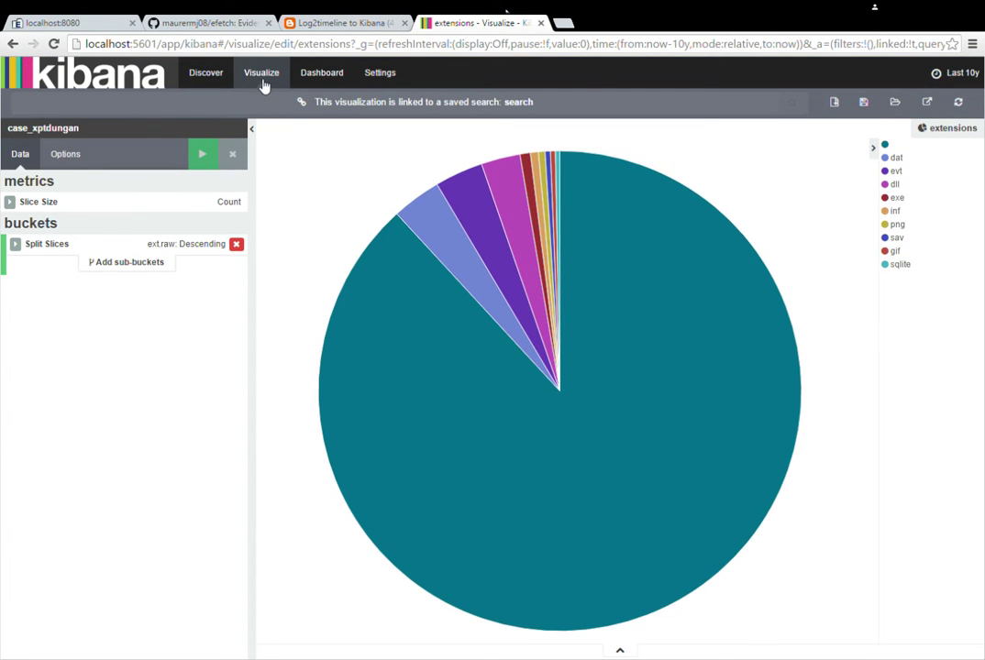
- Create a pie chart from saved search 'search' sliced by Terms on meta_type.raw
{"action": "left_click", "coordinate": [263, 82]}
{"action": "left_click", "coordinate": [215, 433]}
{"action": "left_click", "coordinate": [133, 197]}
{"action": "left_click", "coordinate": [150, 259]}
{"action": "left_click", "coordinate": [143, 273]}
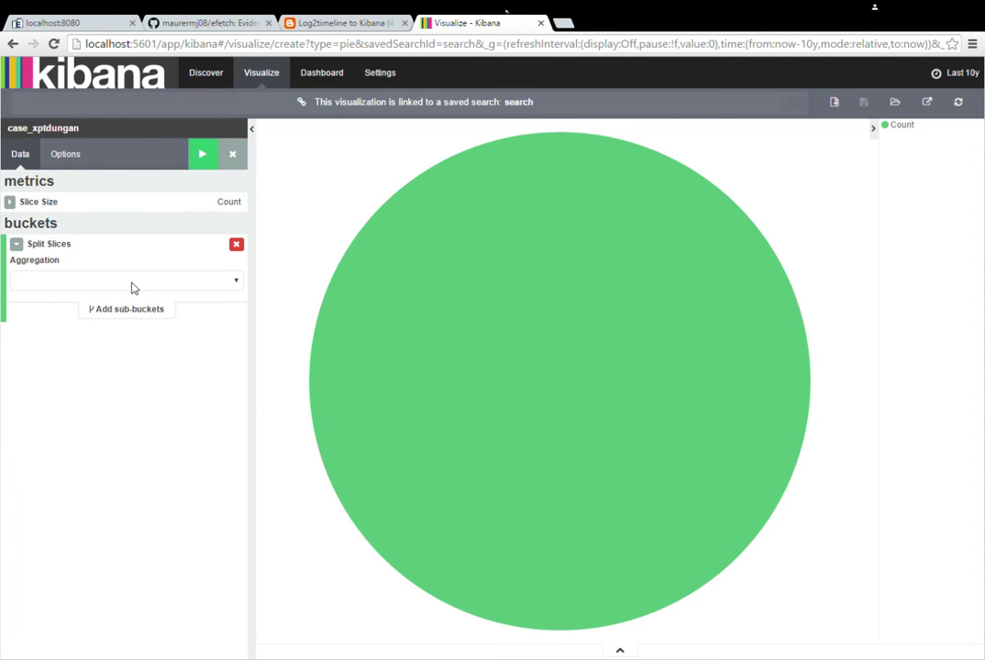
{"action": "left_click", "coordinate": [96, 370]}
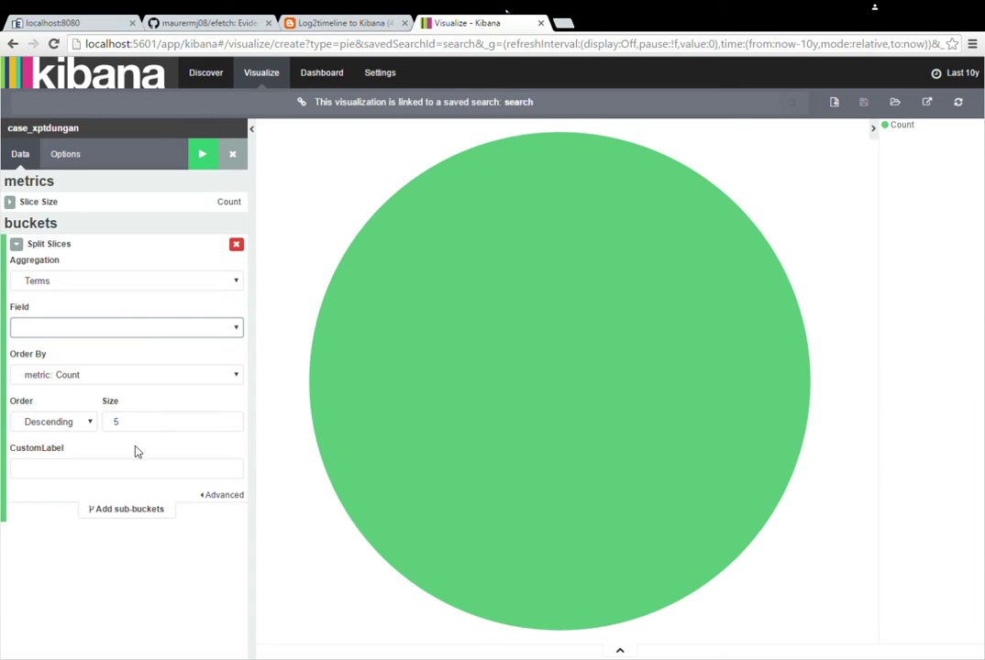
{"action": "left_click", "coordinate": [106, 386]}
{"action": "left_click", "coordinate": [202, 155]}
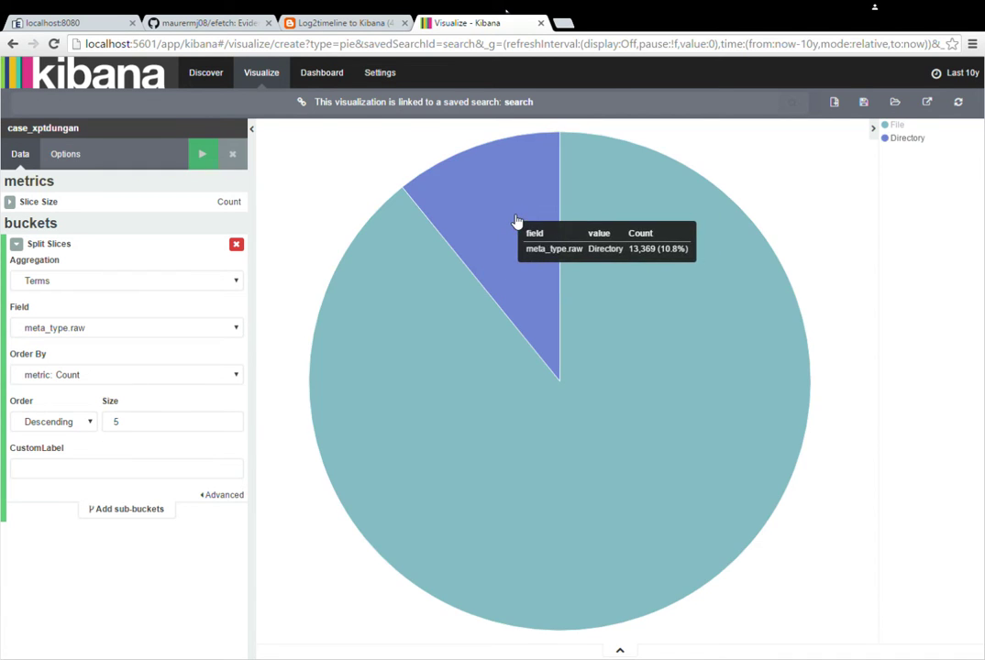
{"action": "mouse_move", "coordinate": [729, 217]}
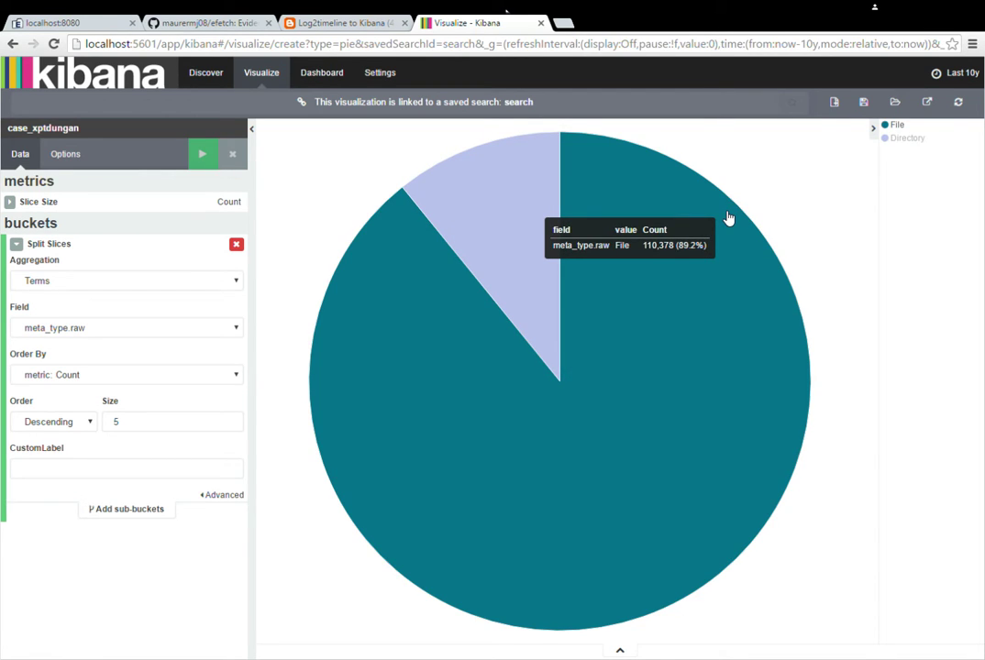
{"action": "mouse_move", "coordinate": [448, 194]}
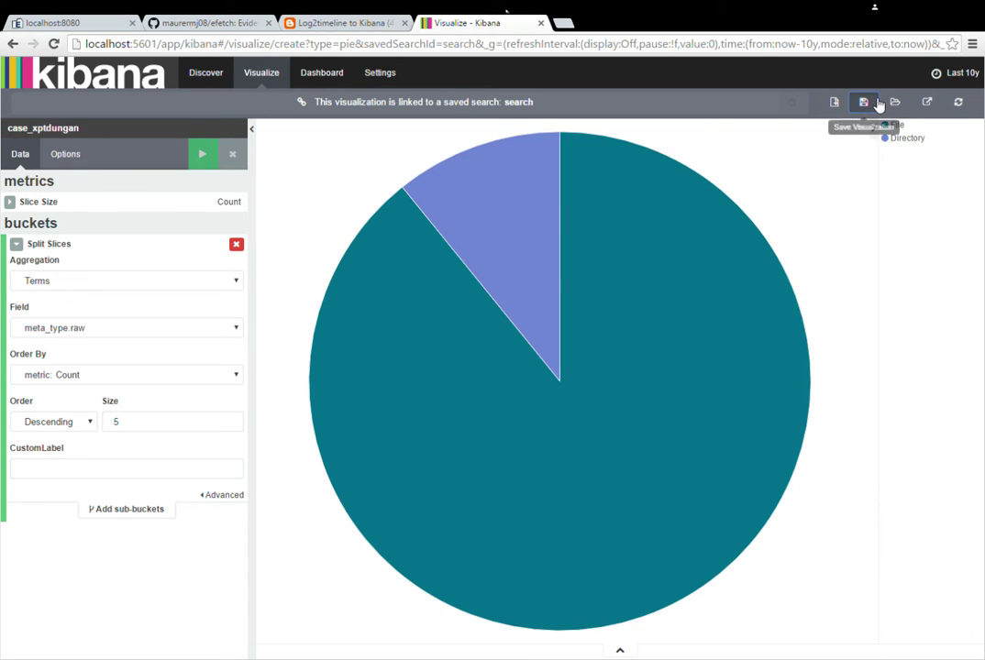
- Save the pie chart as 'file directory pie'
{"action": "left_click", "coordinate": [863, 103]}
{"action": "type", "text": "file directory pie"}
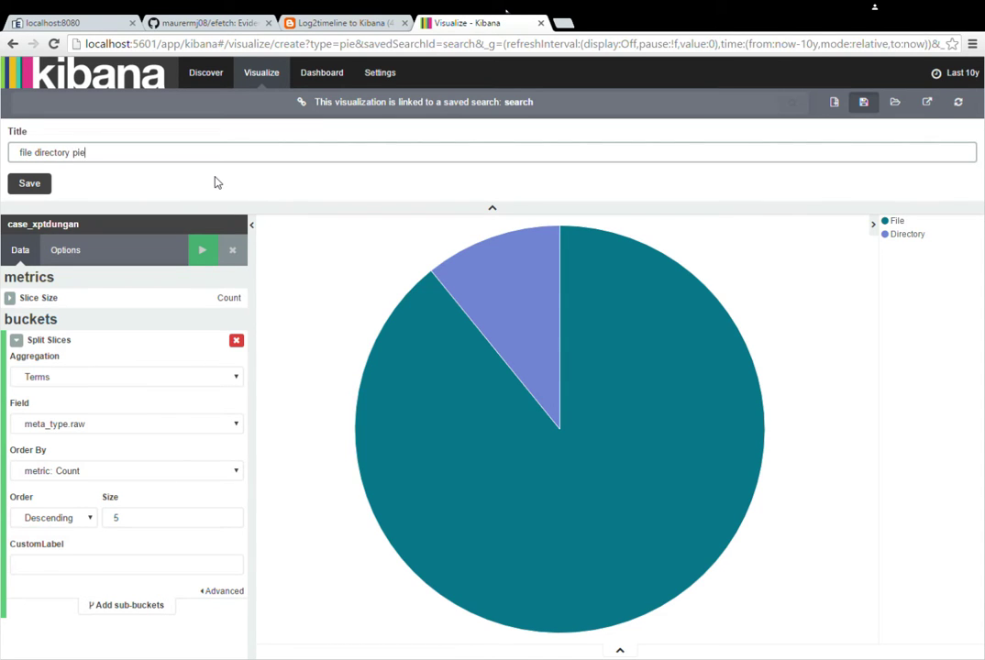
{"action": "left_click", "coordinate": [23, 183]}
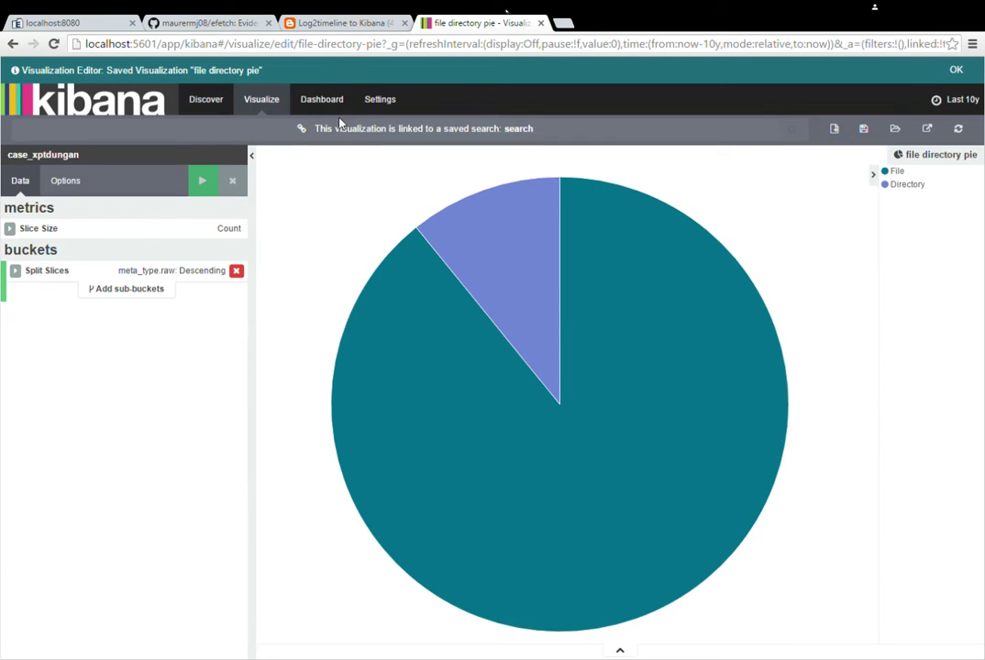
- Create a pie chart from saved search 'search' sliced by Terms on source_long.raw, size 10
{"action": "left_click", "coordinate": [262, 100]}
{"action": "left_click", "coordinate": [227, 460]}
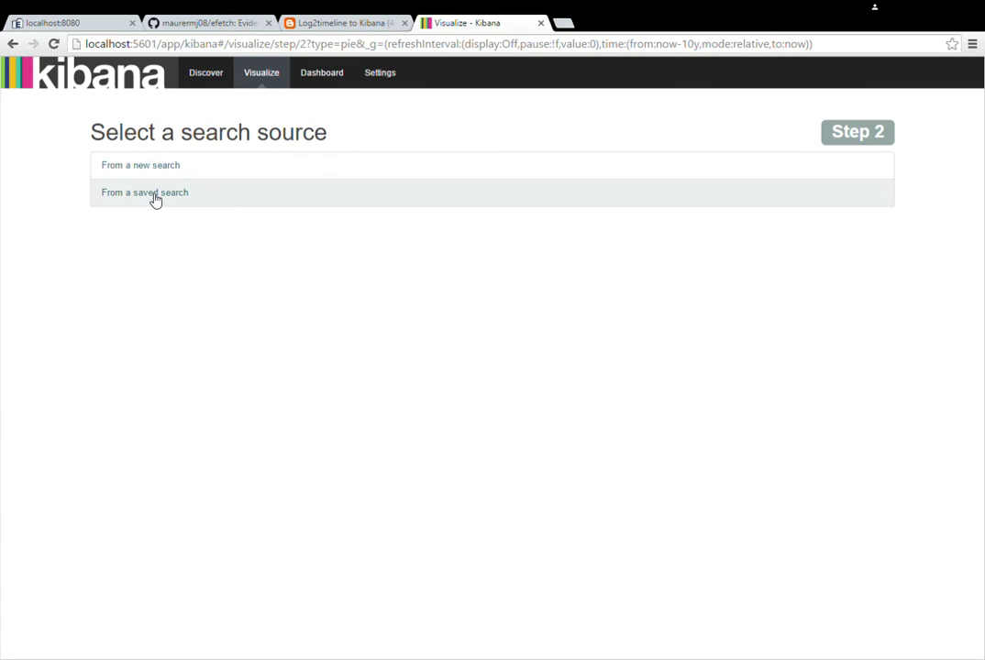
{"action": "left_click", "coordinate": [155, 200]}
{"action": "left_click", "coordinate": [162, 266]}
{"action": "left_click", "coordinate": [164, 270]}
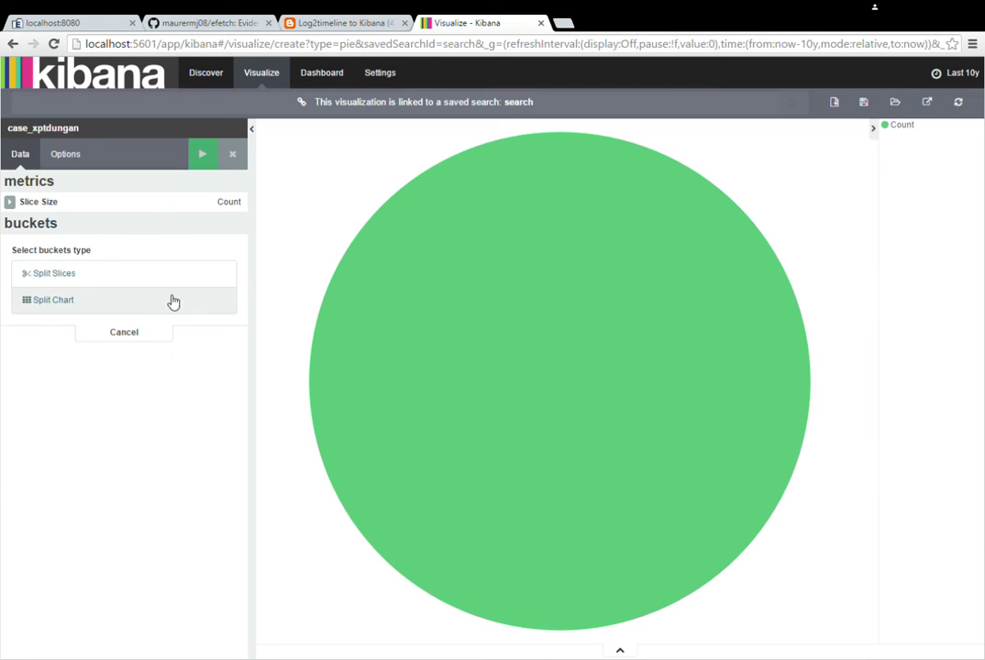
{"action": "left_click", "coordinate": [67, 376]}
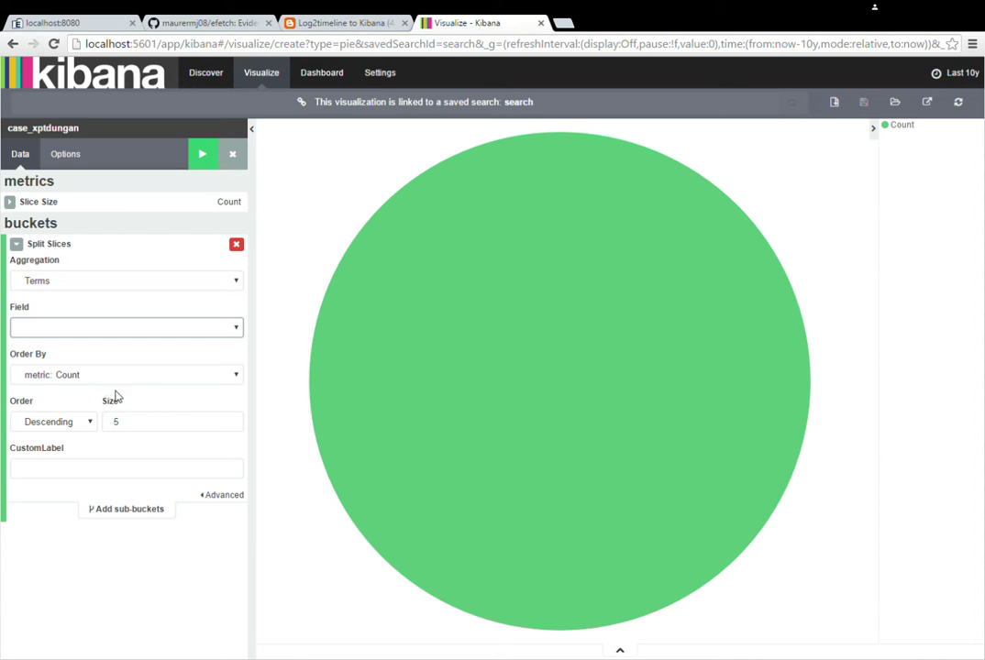
{"action": "left_click", "coordinate": [141, 359]}
{"action": "left_click", "coordinate": [201, 154]}
{"action": "left_click", "coordinate": [226, 419]}
{"action": "left_click", "coordinate": [226, 418]}
{"action": "left_click", "coordinate": [227, 418]}
{"action": "left_click", "coordinate": [227, 418]}
{"action": "left_click", "coordinate": [227, 418]}
{"action": "left_click", "coordinate": [202, 154]}
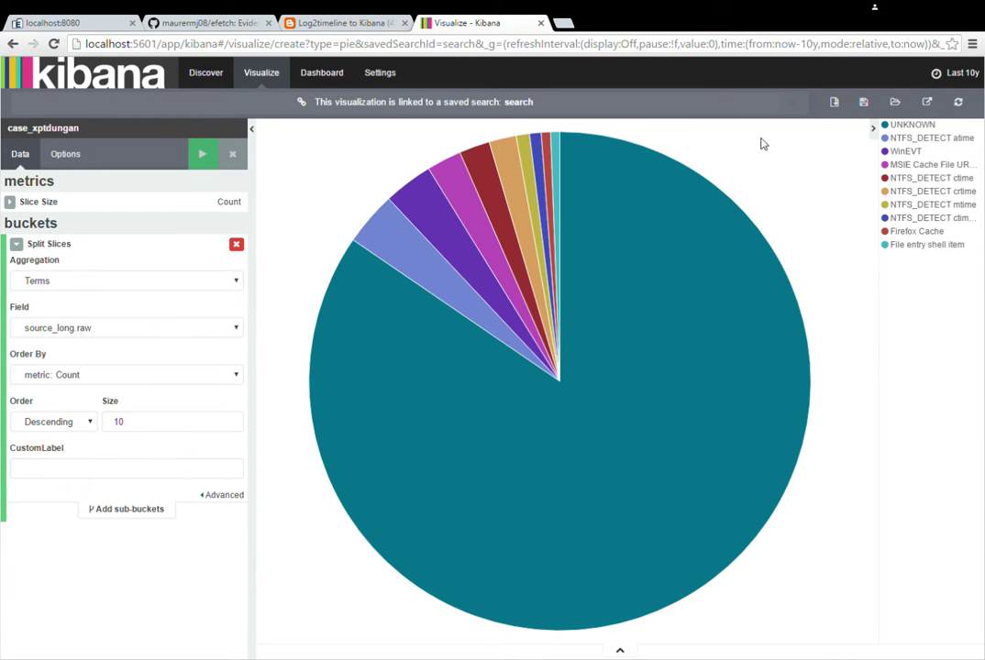
- Save the pie chart as 'source long pie chart'
{"action": "left_click", "coordinate": [862, 102]}
{"action": "type", "text": "sho"}
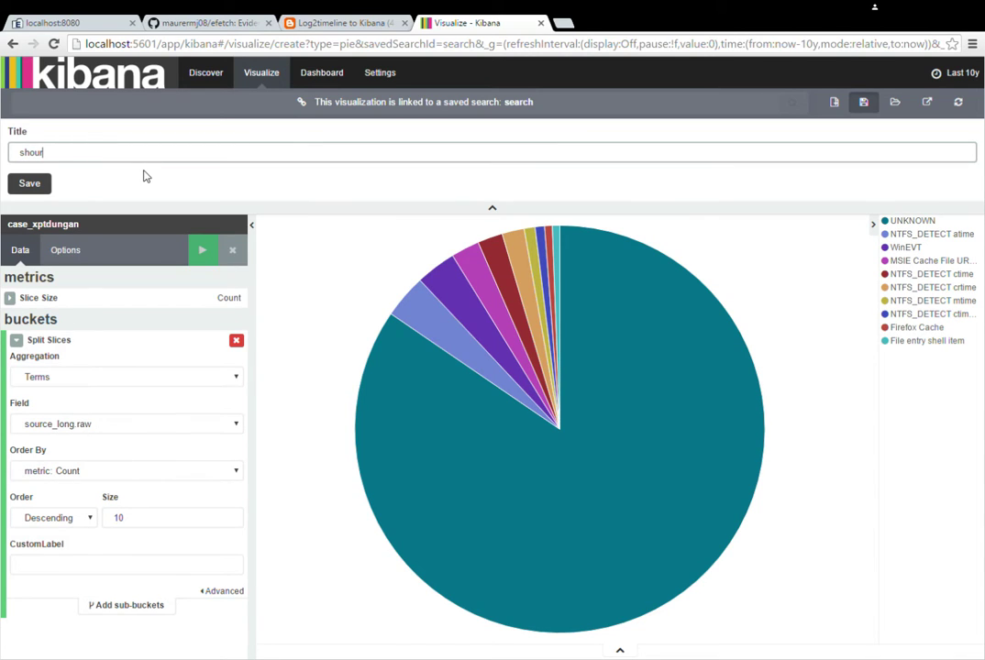
{"action": "type", "text": "urce long pie chart"}
{"action": "key", "text": "Return"}
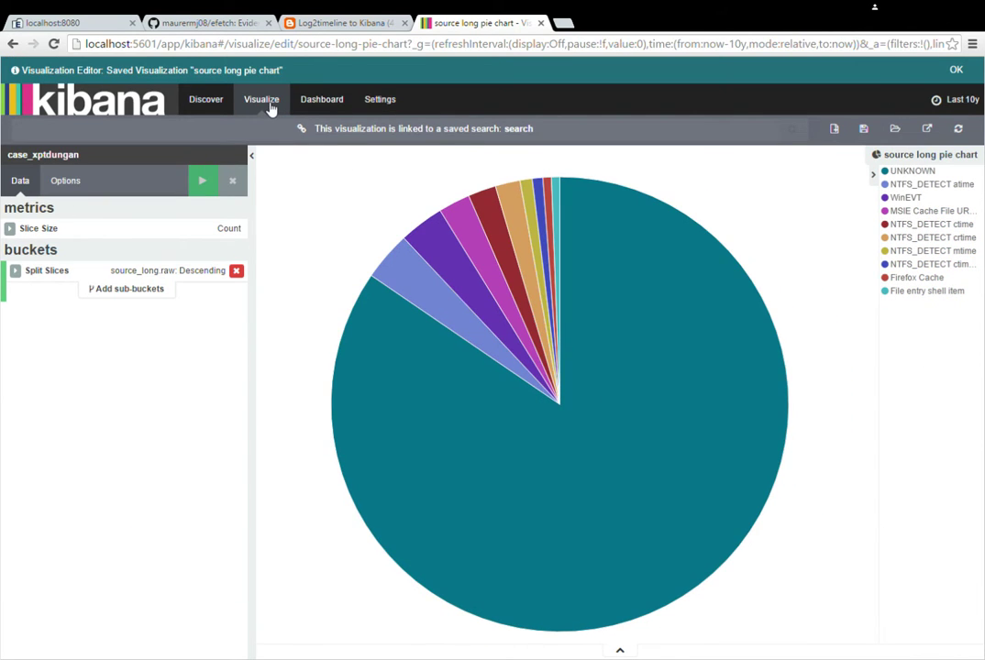
{"action": "left_click", "coordinate": [271, 108]}
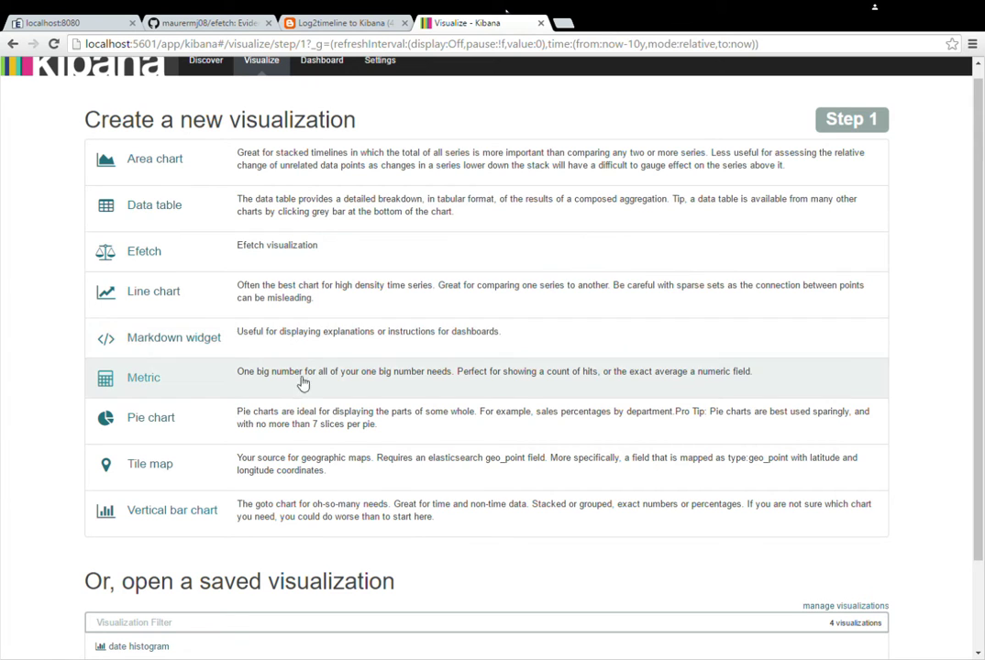
- Start a new pie chart on a fresh search filtered by the query source_short:file
{"action": "left_click", "coordinate": [281, 414]}
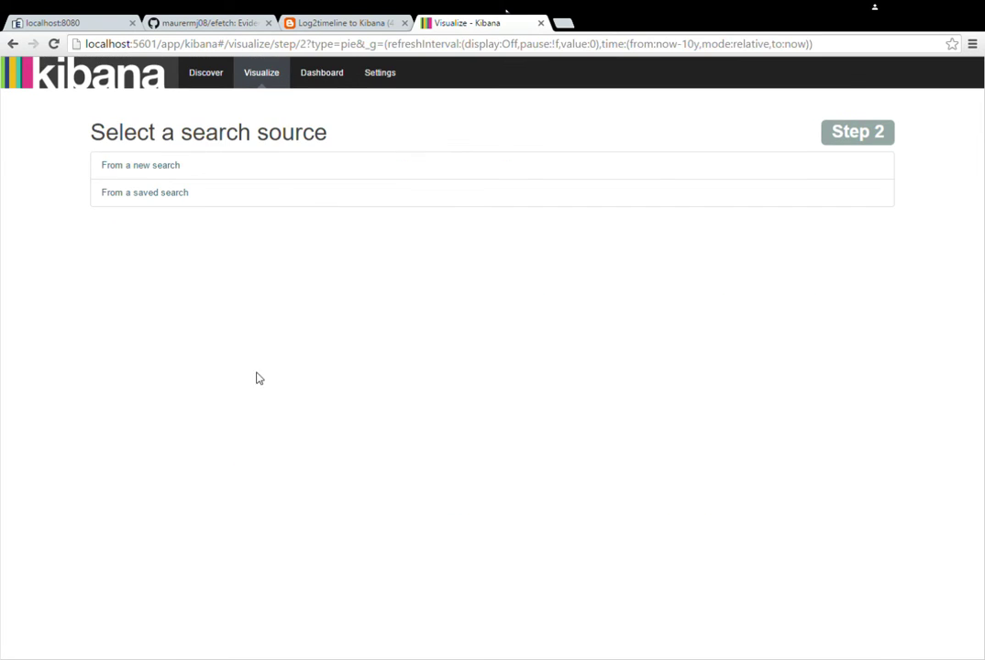
{"action": "left_click", "coordinate": [213, 170]}
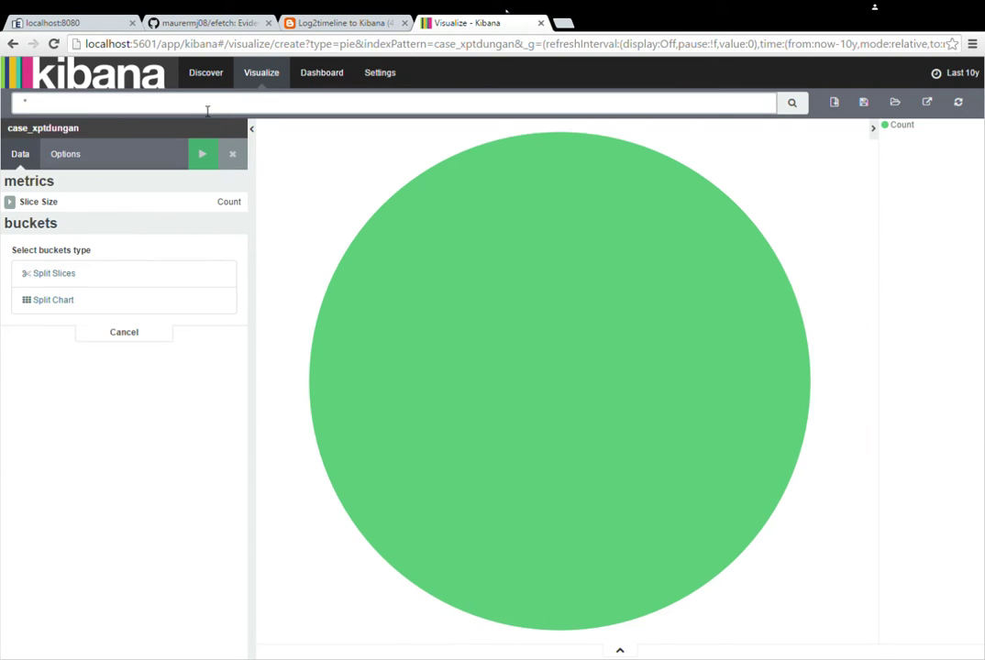
{"action": "type", "text": "source_short:"}
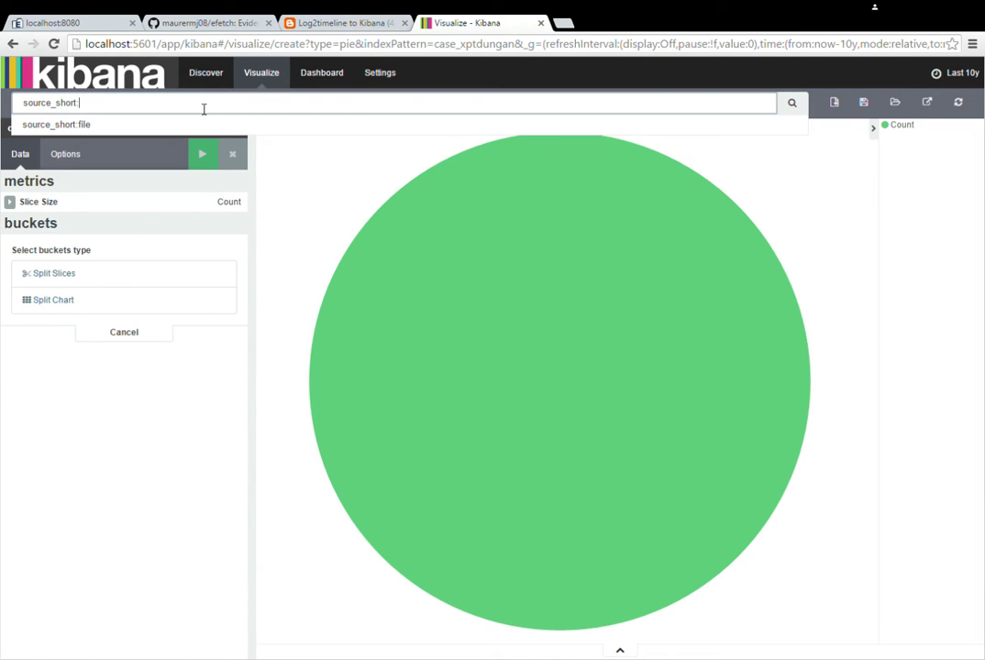
{"action": "type", "text": "file"}
{"action": "key", "text": "Return"}
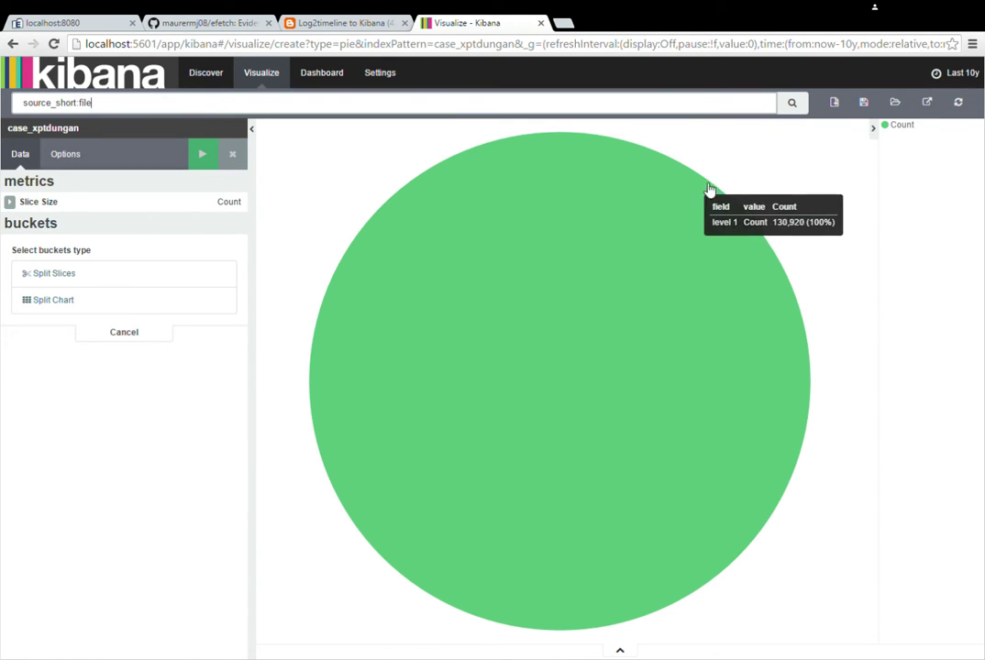
- Split slices by Terms on source_long, top 5, and check slice counts (ntfs_detect 44.24%)
{"action": "left_click", "coordinate": [47, 280]}
{"action": "left_click", "coordinate": [46, 285]}
{"action": "left_click", "coordinate": [59, 345]}
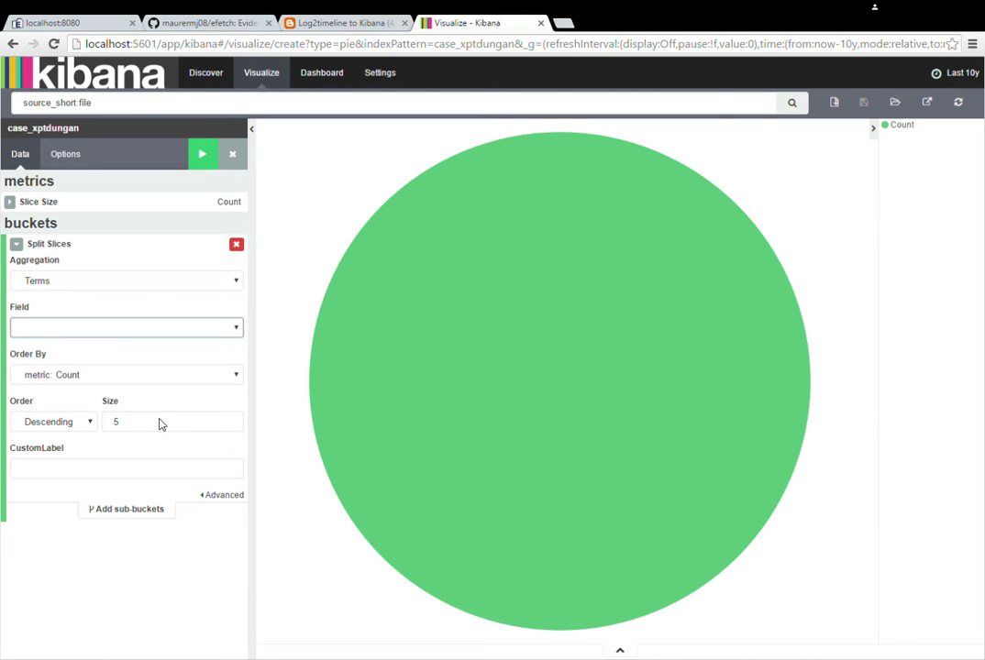
{"action": "key", "text": "Down"}
{"action": "left_click", "coordinate": [206, 163]}
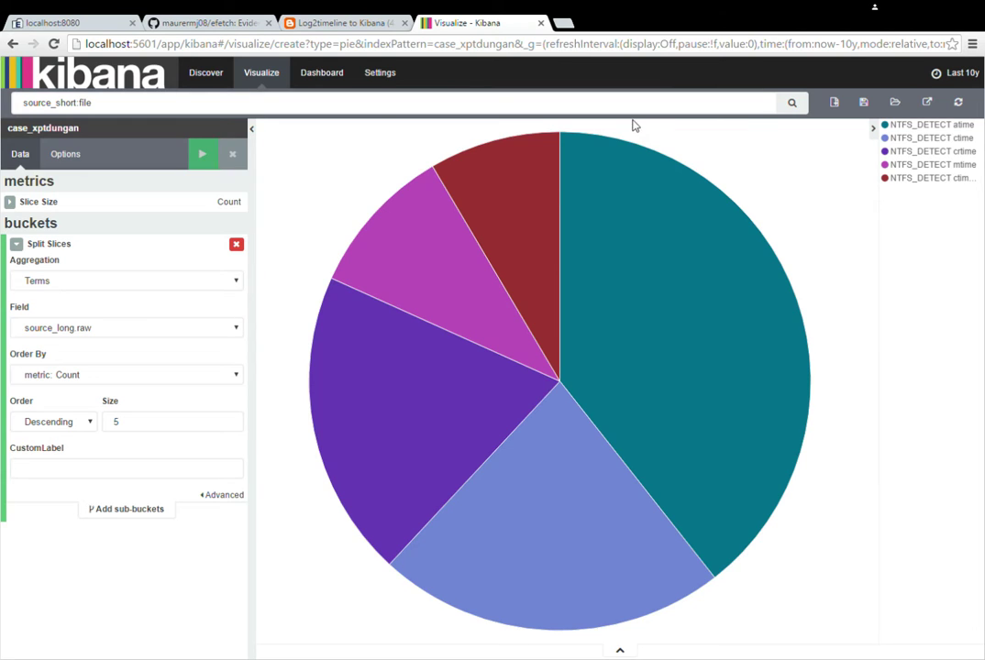
{"action": "mouse_move", "coordinate": [573, 164]}
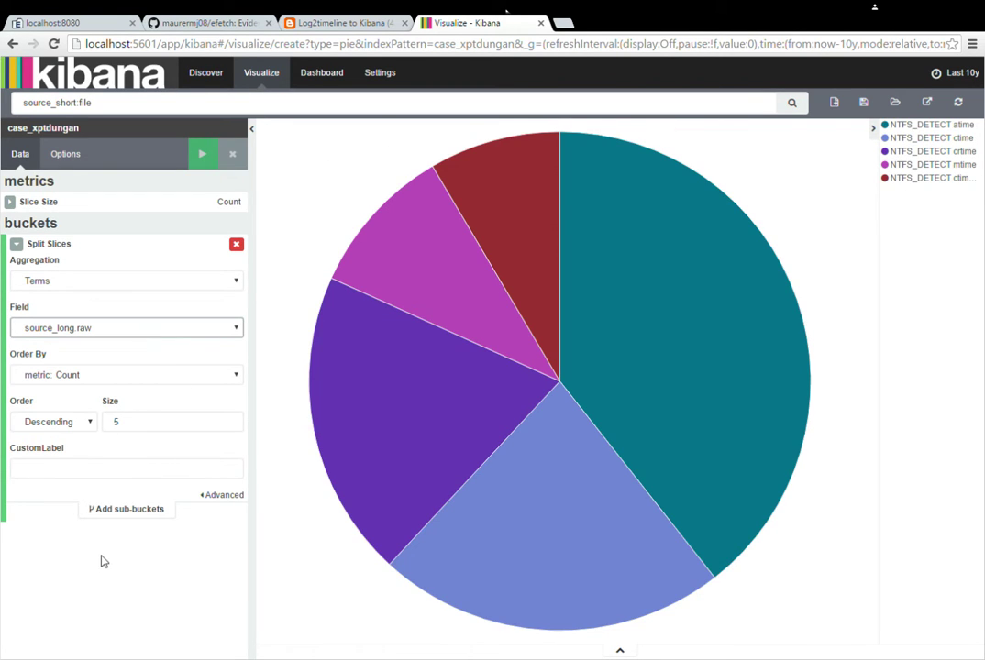
{"action": "key", "text": "Up"}
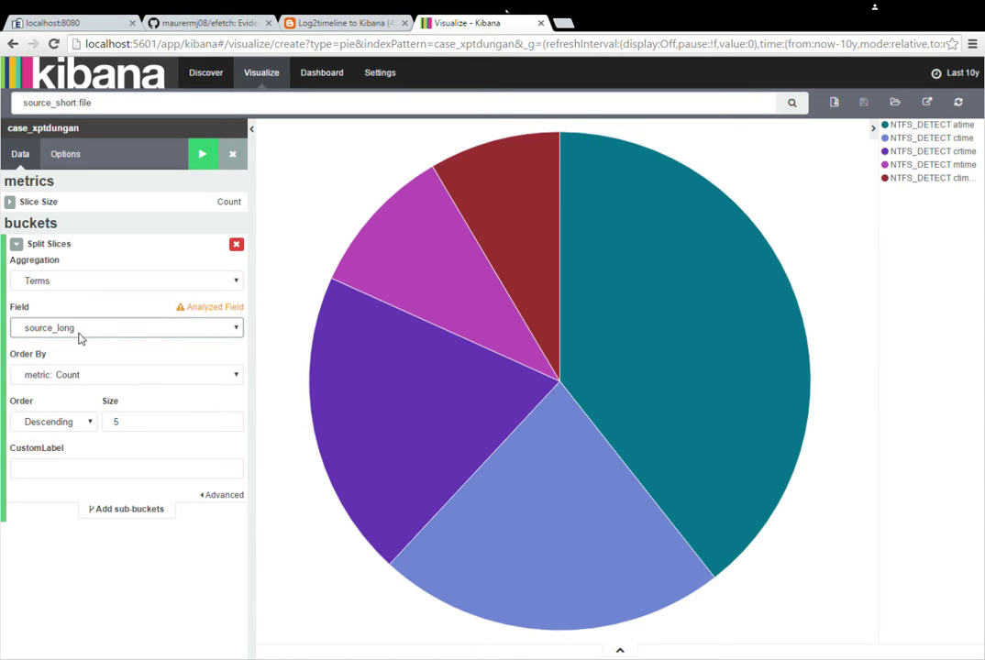
{"action": "left_click", "coordinate": [203, 154]}
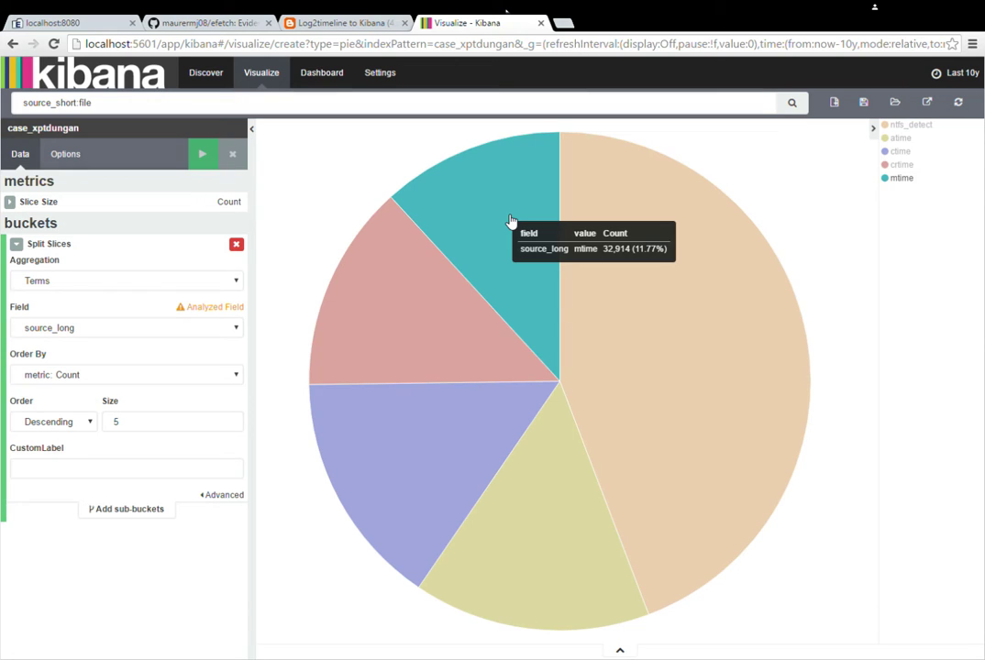
{"action": "mouse_move", "coordinate": [421, 324]}
{"action": "mouse_move", "coordinate": [439, 538]}
{"action": "mouse_move", "coordinate": [542, 551]}
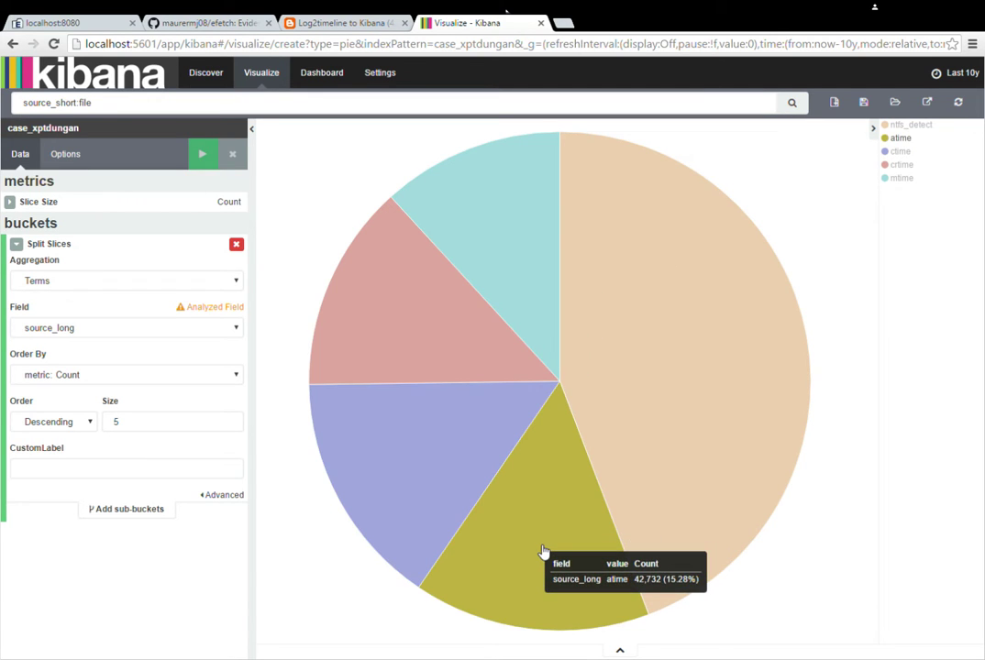
{"action": "mouse_move", "coordinate": [697, 398]}
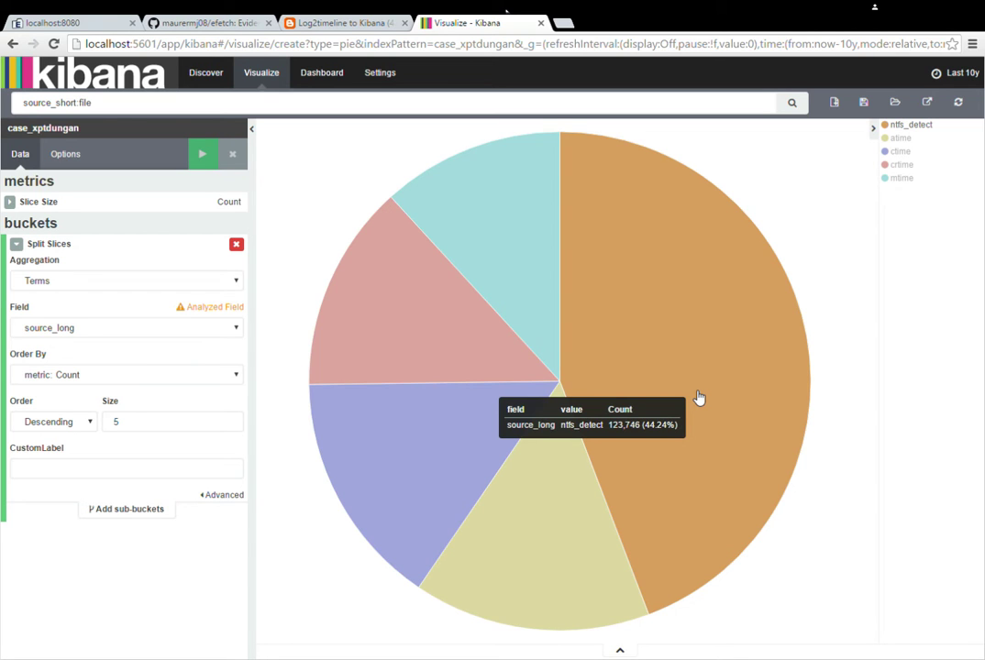
{"action": "mouse_move", "coordinate": [479, 442]}
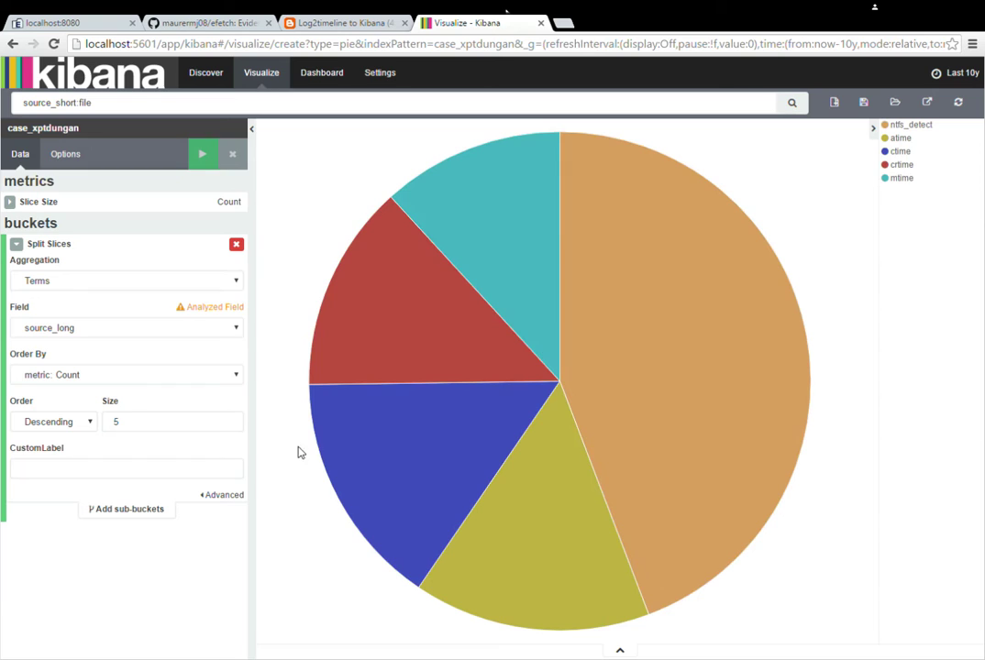
- Exclude ntfs_detect and cut the pie to 4 slices: atime, ctime, crtime, mtime
{"action": "left_click", "coordinate": [220, 495]}
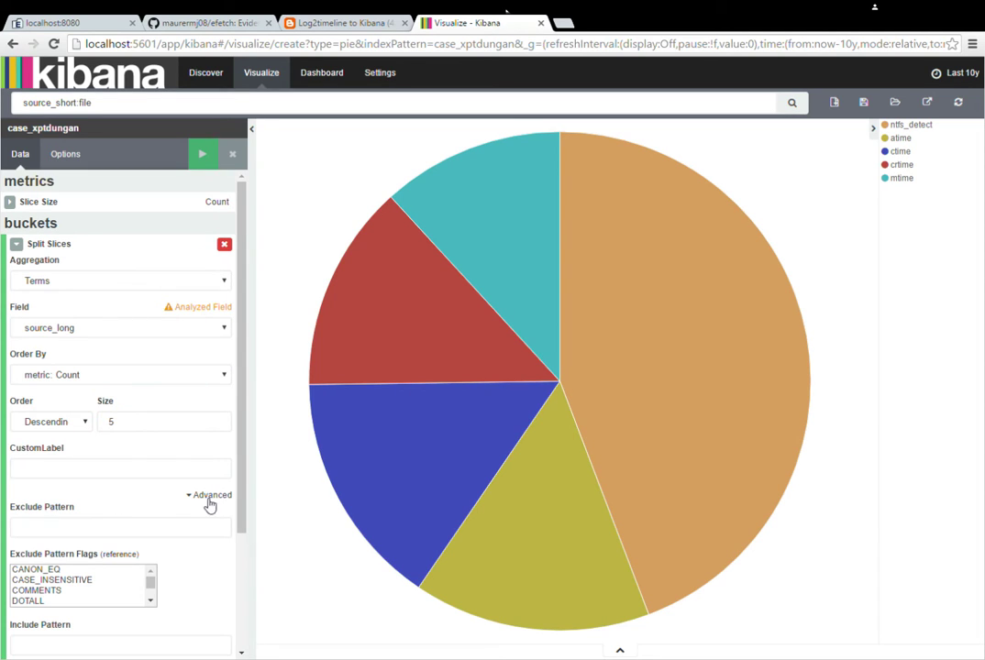
{"action": "left_click", "coordinate": [153, 536]}
{"action": "type", "text": "ntfs_detect"}
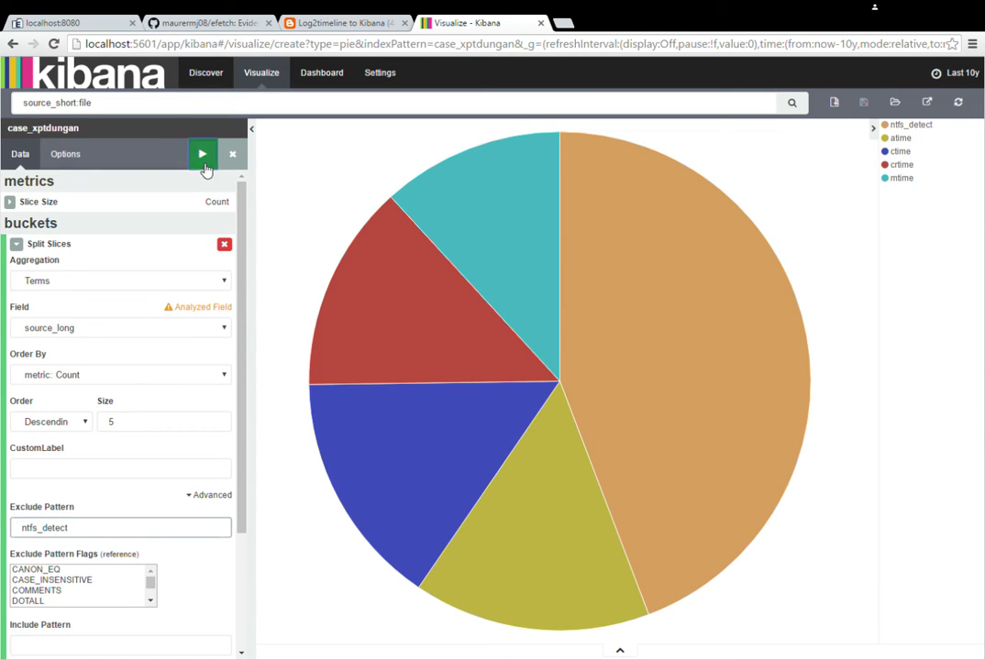
{"action": "left_click", "coordinate": [203, 165]}
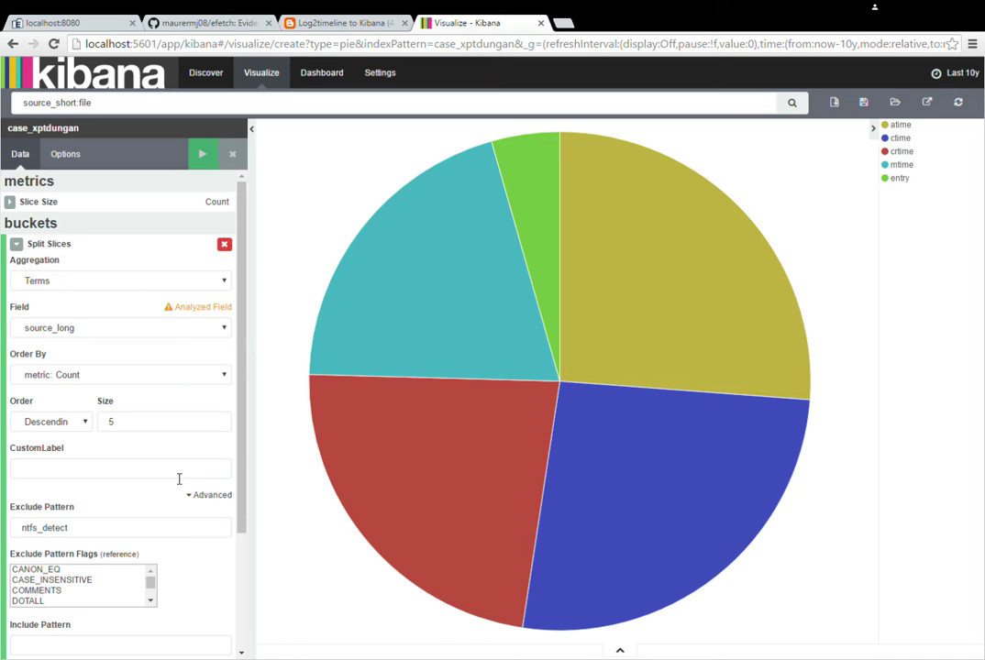
{"action": "left_click", "coordinate": [213, 425]}
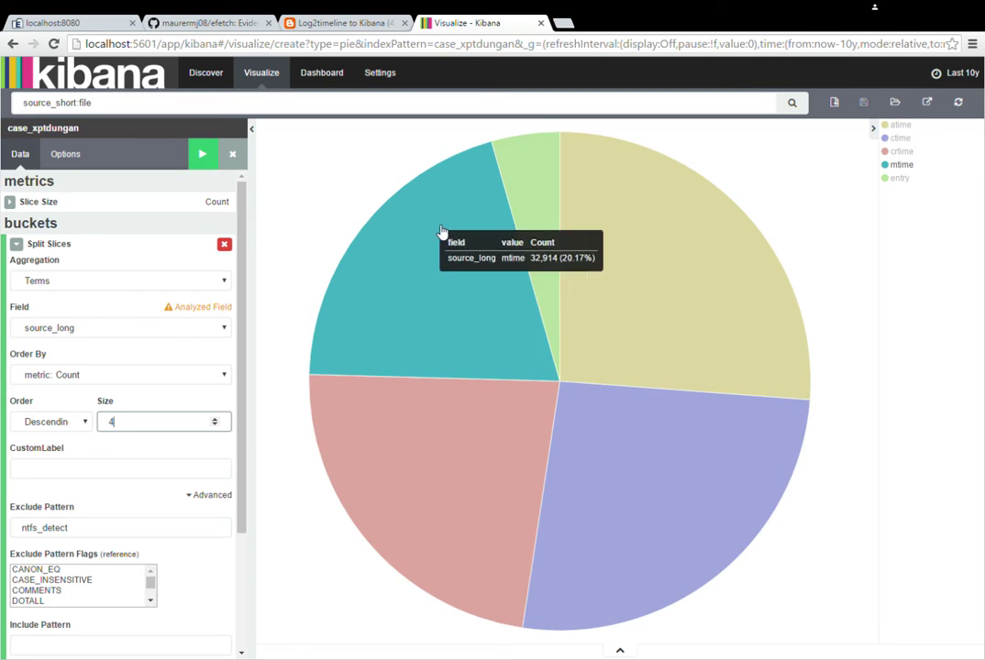
{"action": "mouse_move", "coordinate": [528, 200]}
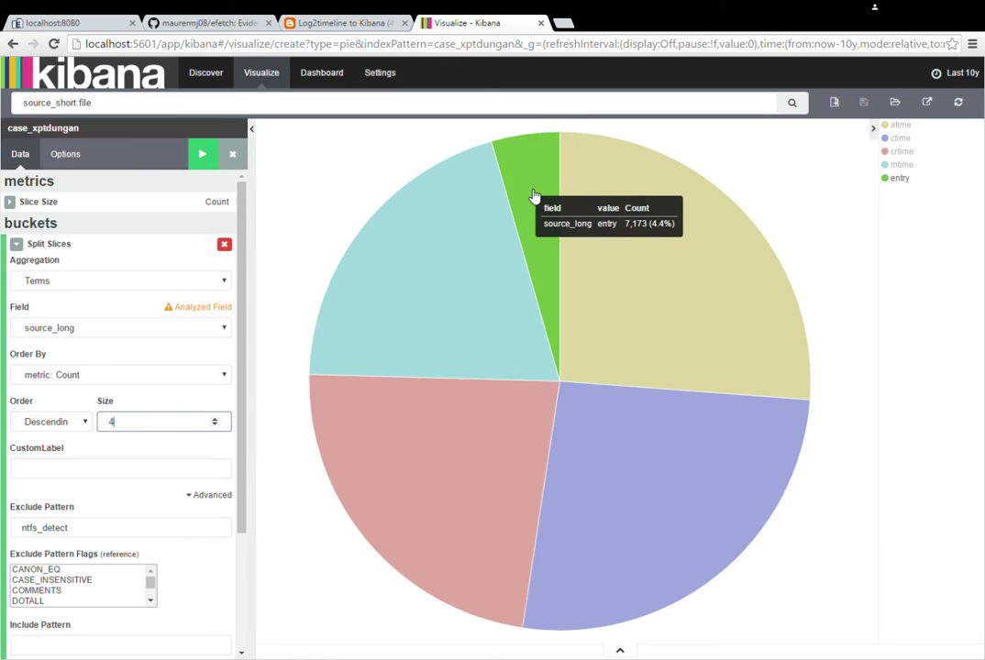
{"action": "left_click", "coordinate": [200, 154]}
{"action": "mouse_move", "coordinate": [477, 235]}
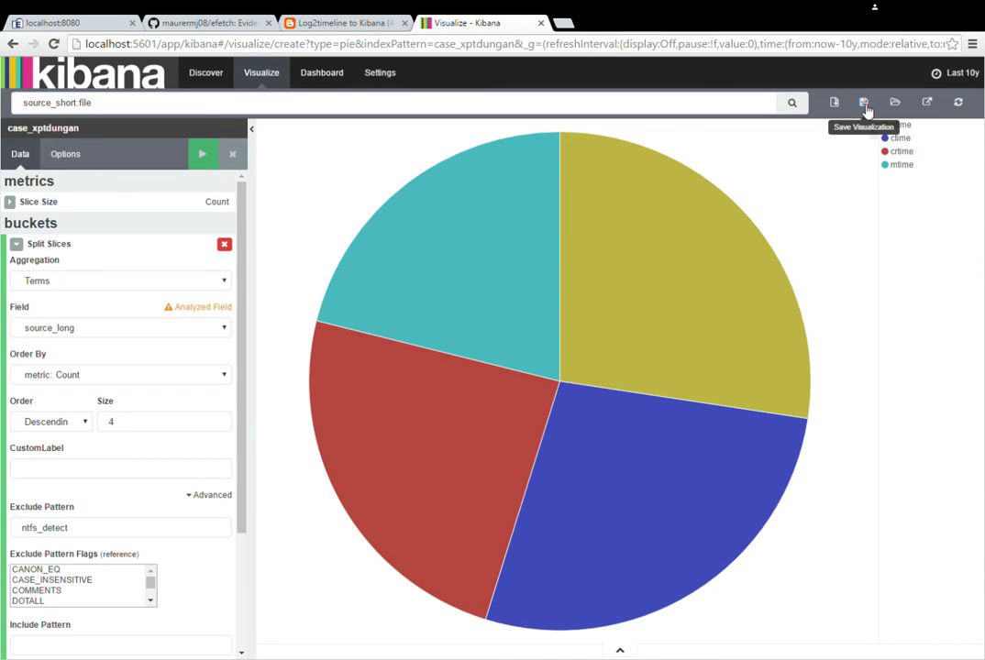
- Save the pie chart as 'action pie'
{"action": "left_click", "coordinate": [863, 103]}
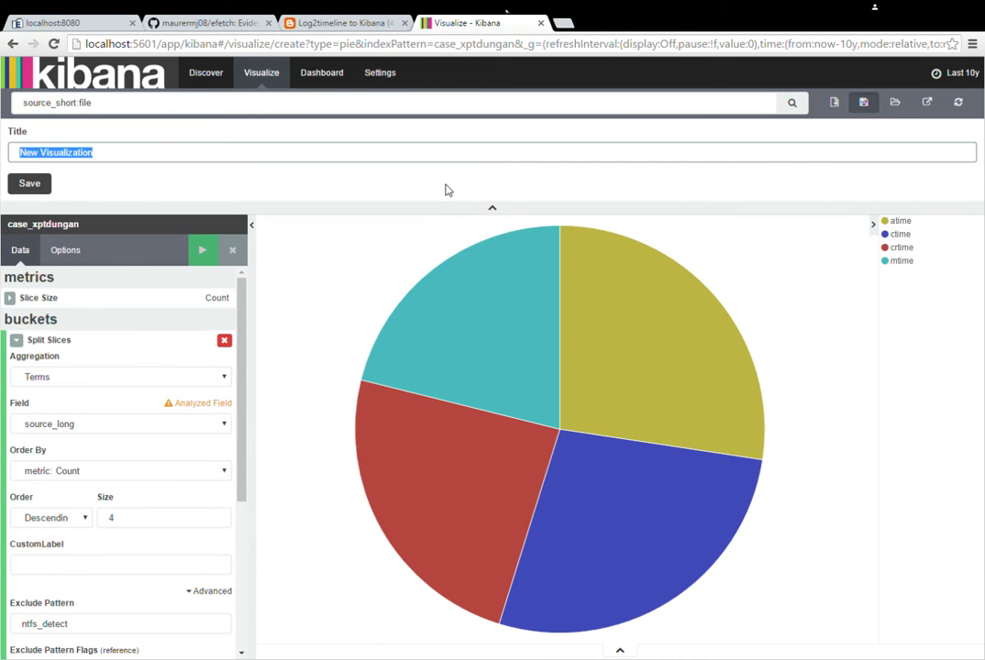
{"action": "type", "text": "m"}
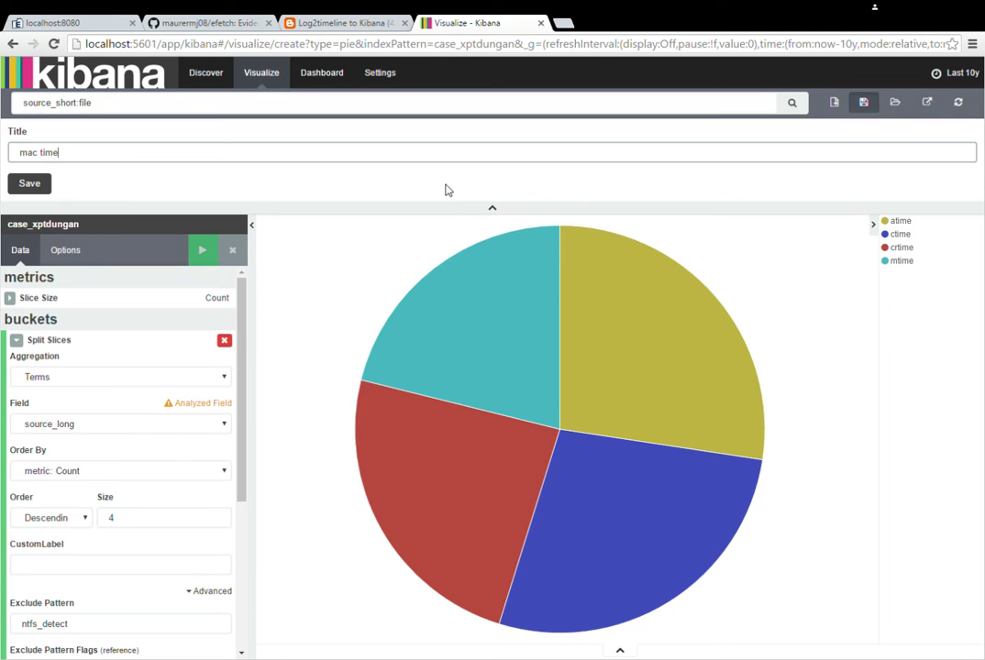
{"action": "type", "text": "ac tim"}
{"action": "key", "text": "ctrl+a"}
{"action": "type", "text": "action pie"}
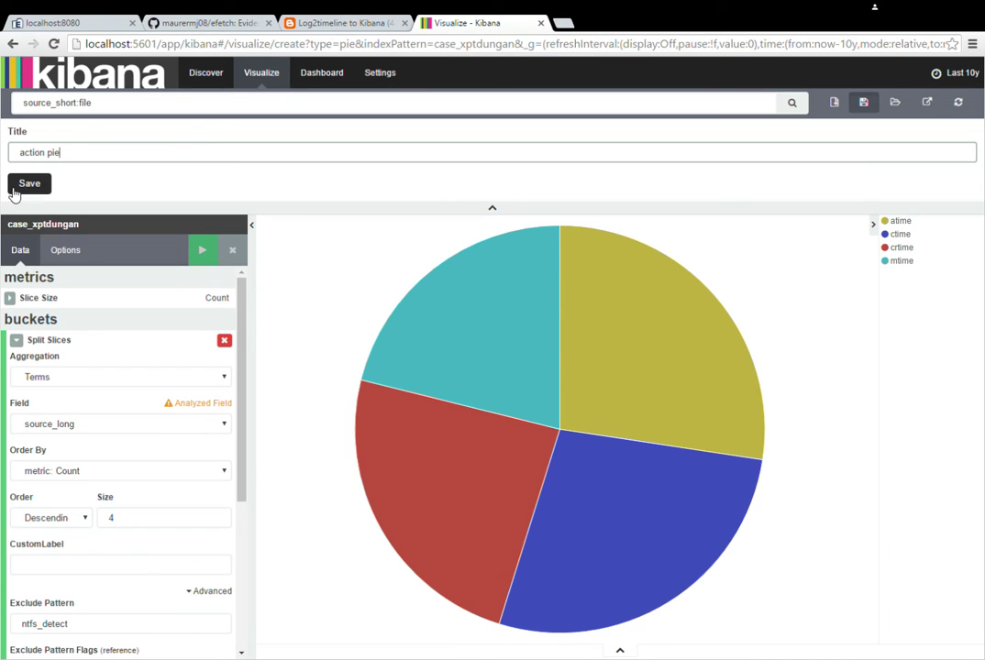
{"action": "left_click", "coordinate": [20, 187]}
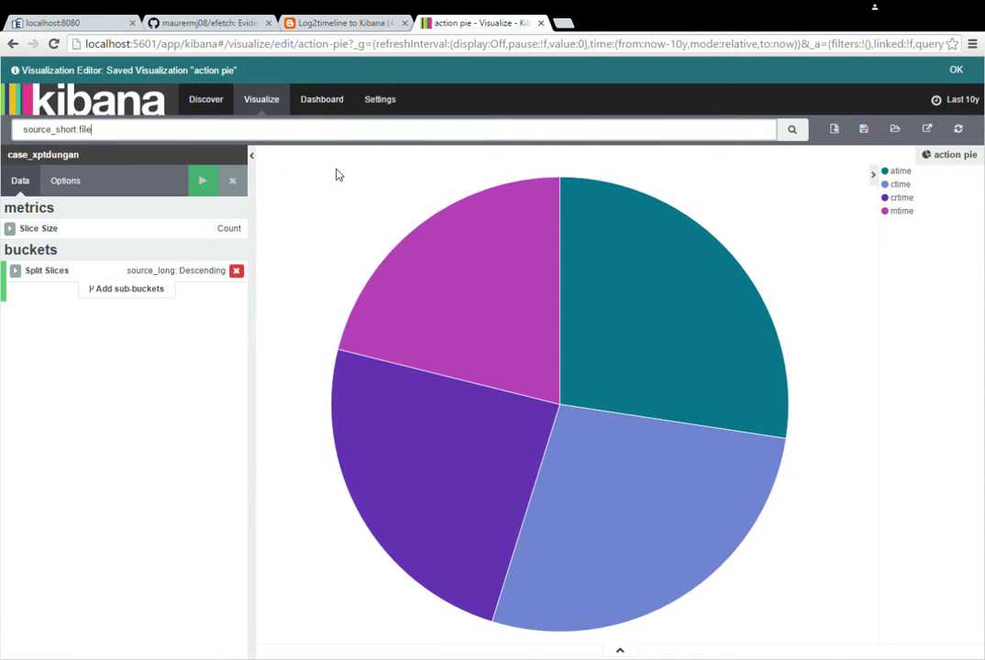
- Add the date histogram and the four pie charts to the dashboard
{"action": "left_click", "coordinate": [328, 101]}
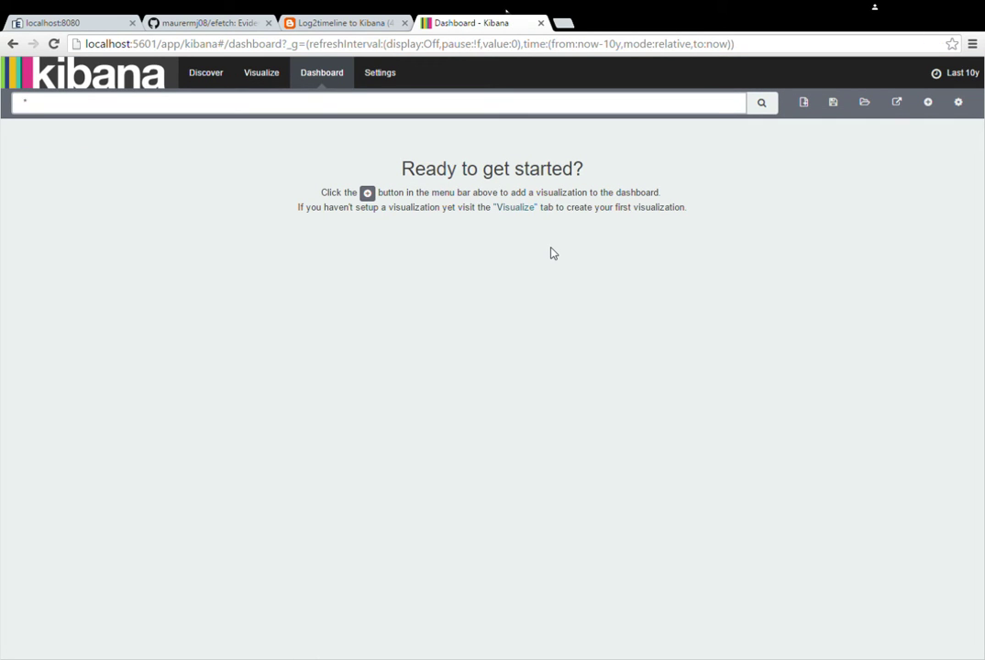
{"action": "left_click", "coordinate": [367, 193]}
{"action": "left_click", "coordinate": [205, 244]}
{"action": "left_click", "coordinate": [150, 213]}
{"action": "left_click", "coordinate": [73, 273]}
{"action": "left_click", "coordinate": [73, 292]}
{"action": "left_click", "coordinate": [79, 318]}
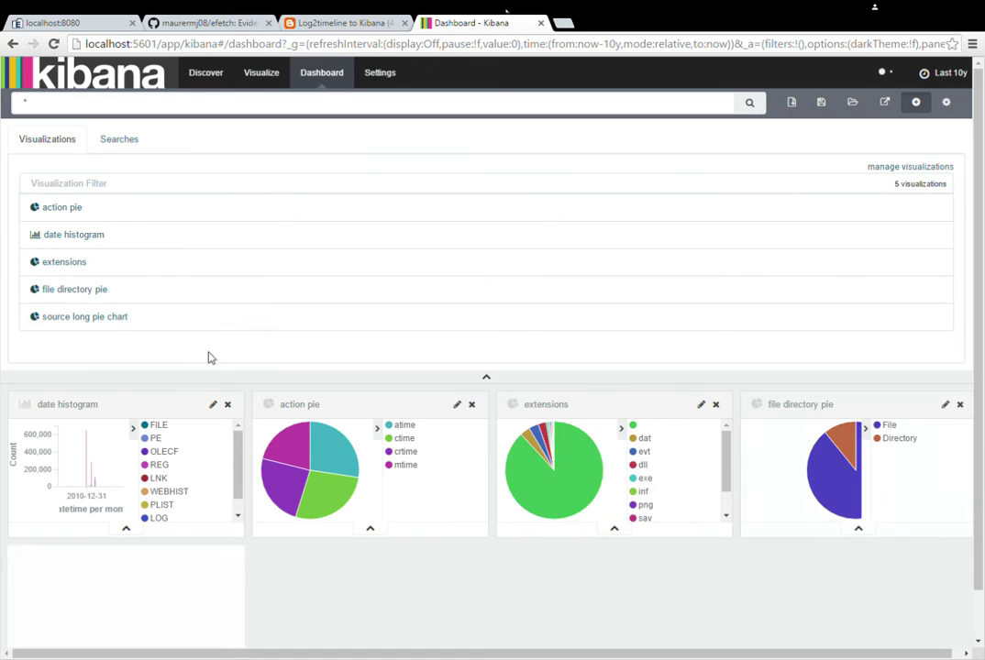
{"action": "left_click", "coordinate": [322, 378]}
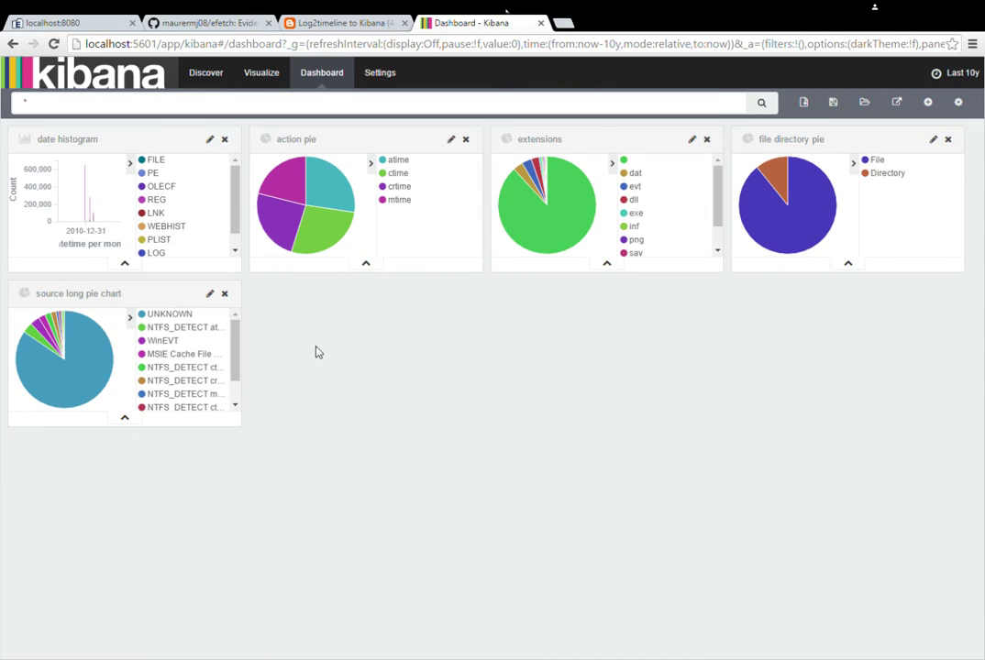
- Add the saved search 'search' as a table panel on the dashboard
{"action": "left_click", "coordinate": [928, 102]}
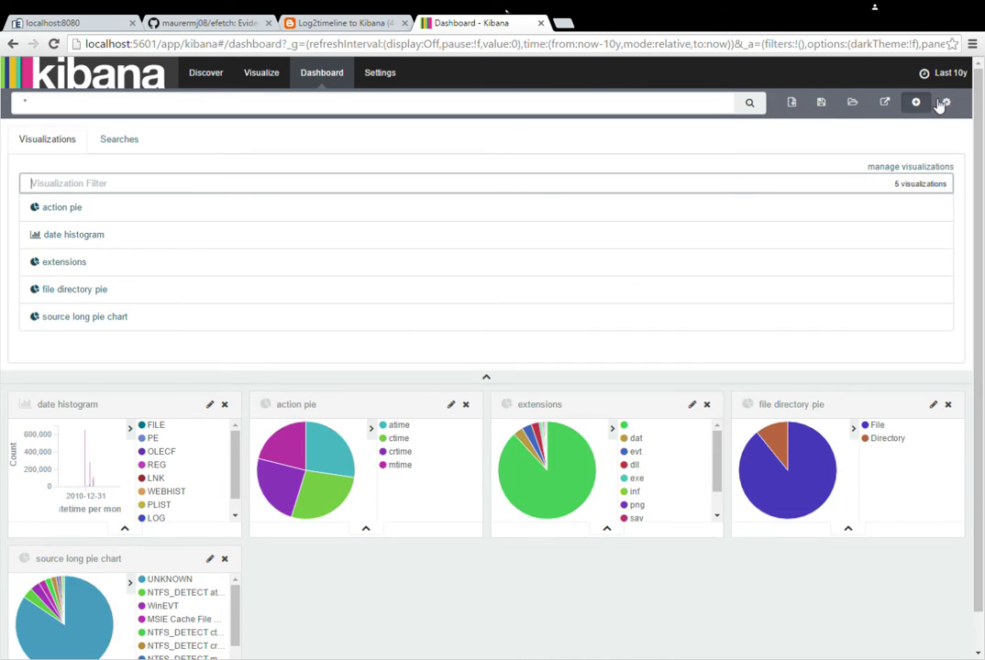
{"action": "left_click", "coordinate": [136, 139]}
{"action": "left_click", "coordinate": [44, 209]}
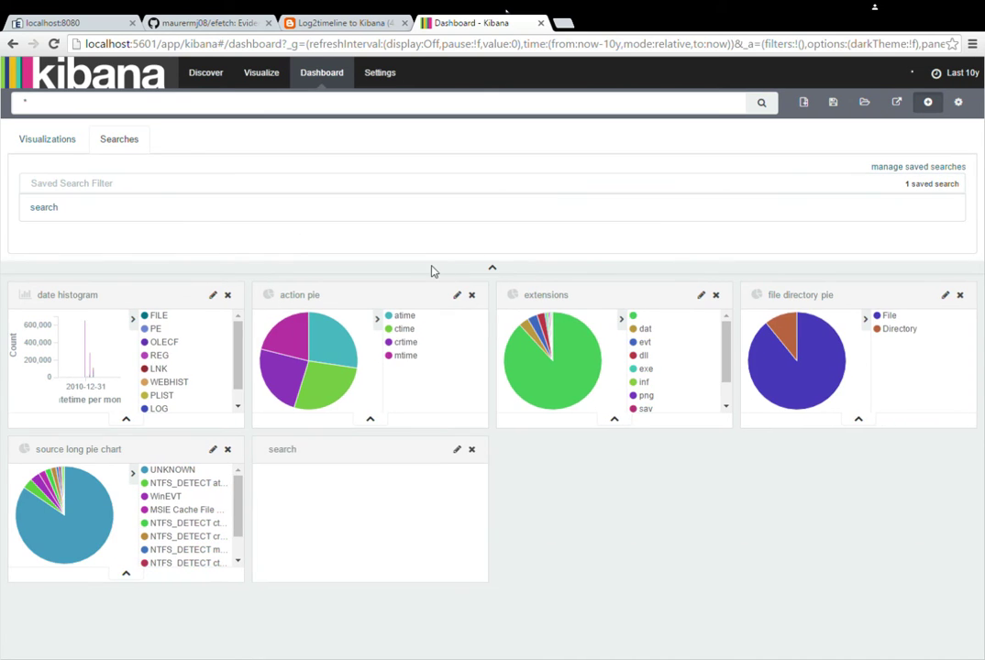
{"action": "left_click", "coordinate": [433, 271]}
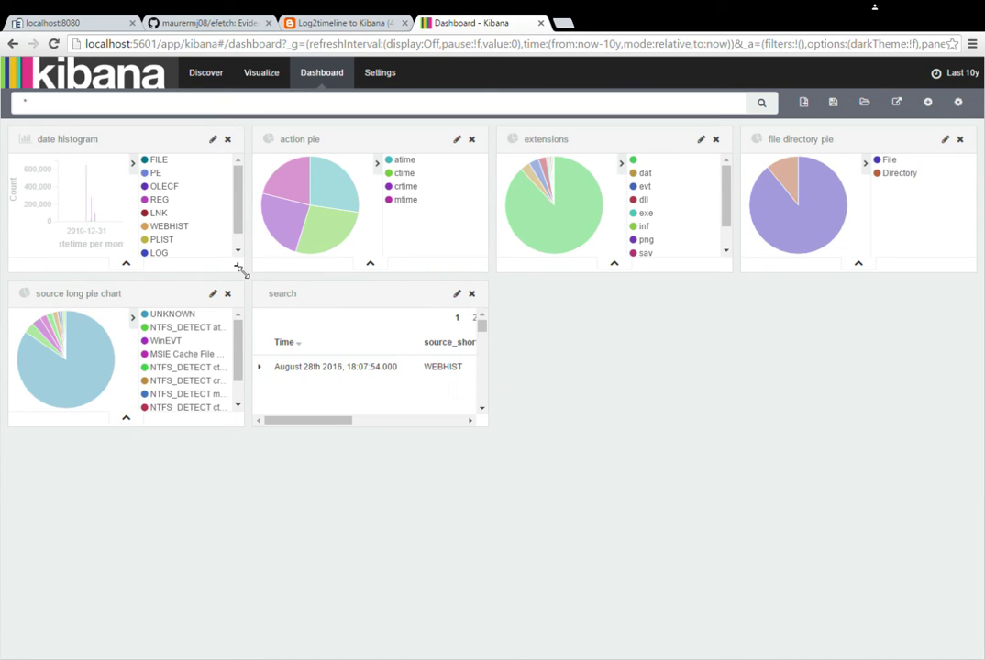
- Widen the histogram, enlarge the search table, and brush the time range to July 2010–May 2012
{"action": "left_click_drag", "start_coordinate": [238, 266], "coordinate": [969, 259]}
{"action": "left_click_drag", "start_coordinate": [384, 451], "coordinate": [160, 450]}
{"action": "left_click_drag", "start_coordinate": [244, 578], "coordinate": [968, 638]}
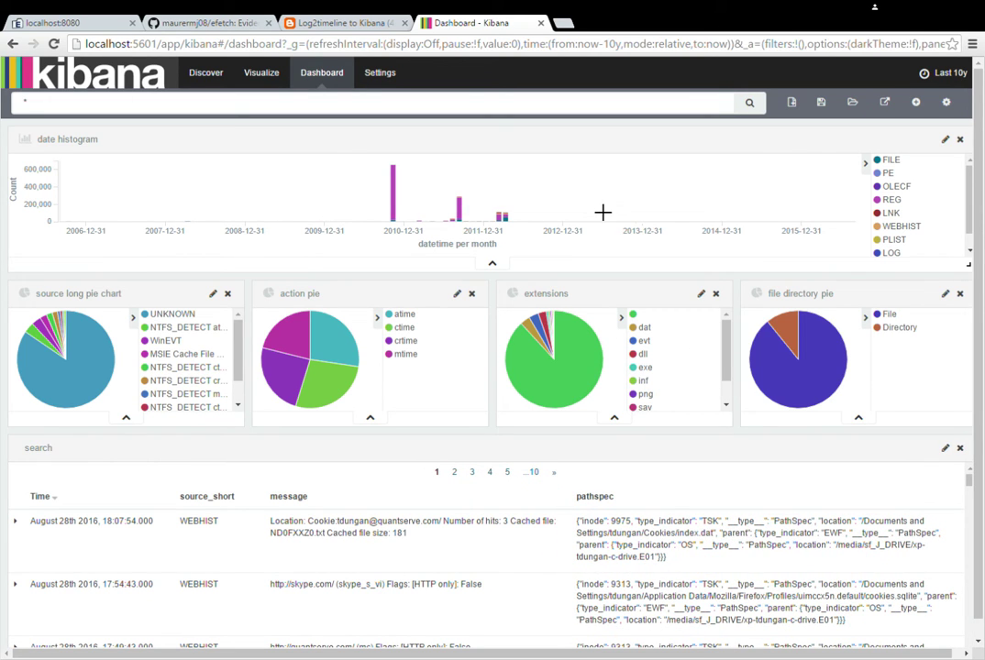
{"action": "left_click_drag", "start_coordinate": [512, 217], "coordinate": [380, 212]}
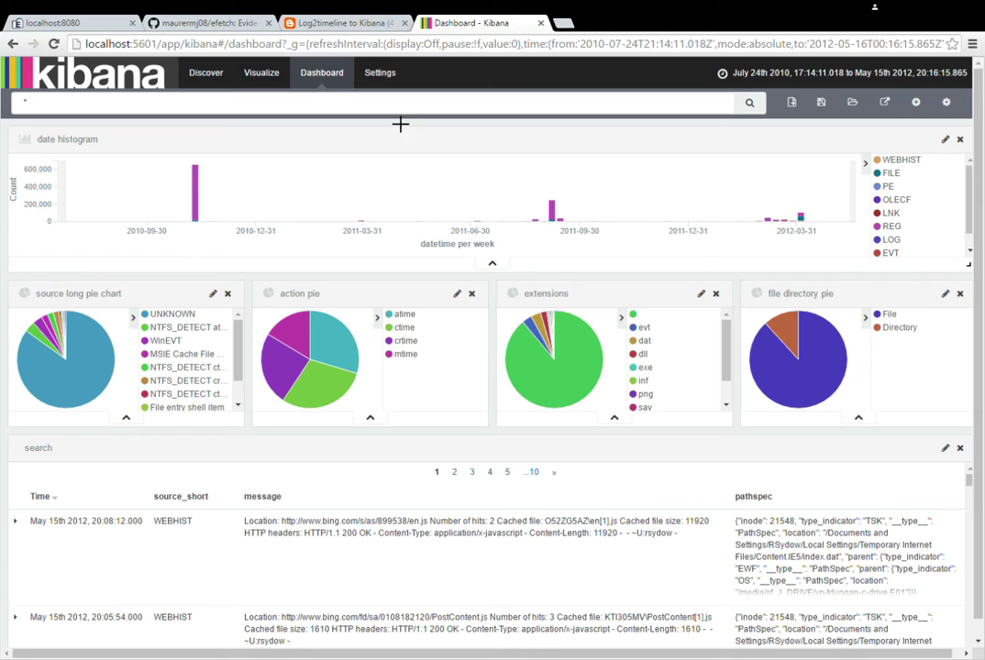
- Look over the efetch GitHub Install Guide page
{"action": "left_click", "coordinate": [201, 31]}
{"action": "scroll", "coordinate": [649, 308], "scroll_direction": "down", "scroll_amount": 3}
{"action": "scroll", "coordinate": [630, 330], "scroll_direction": "up", "scroll_amount": 3}
- Open the efetch wiki's Install Guide page on GitHub and scroll through it
{"action": "left_click", "coordinate": [426, 154]}
{"action": "left_click", "coordinate": [688, 339]}
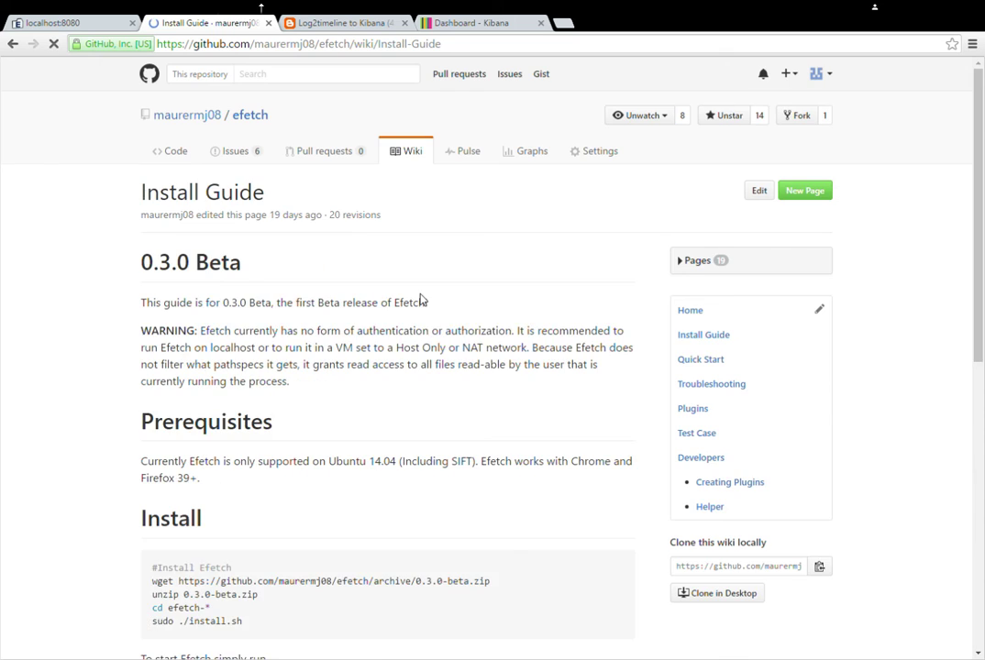
{"action": "scroll", "coordinate": [420, 298], "scroll_direction": "down", "scroll_amount": 5}
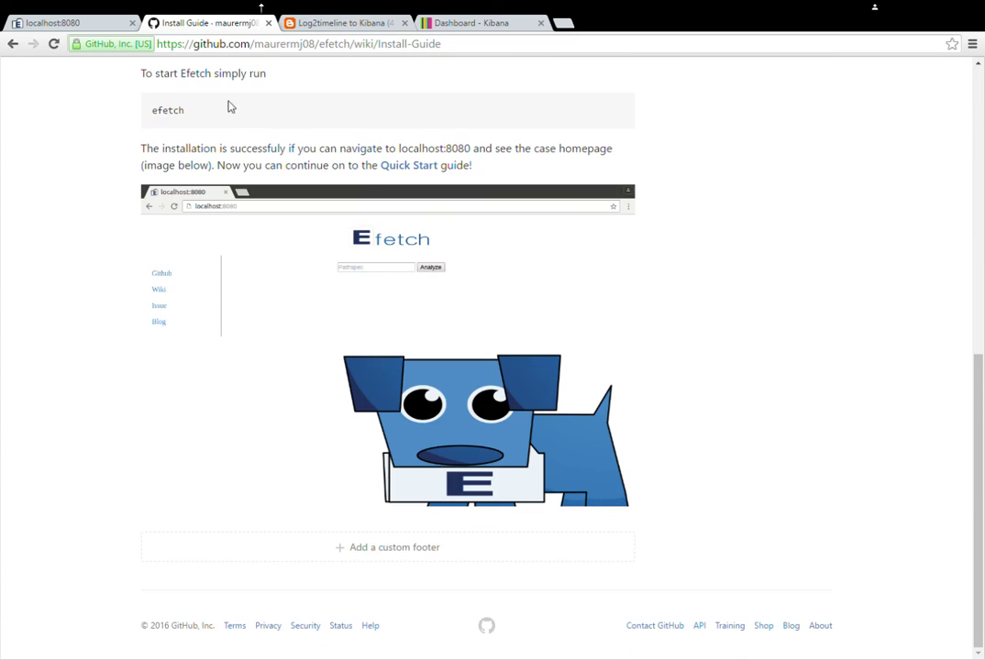
- Check the Efetch homepage at localhost:8080, then go back to the Kibana dashboard
{"action": "left_click", "coordinate": [57, 20]}
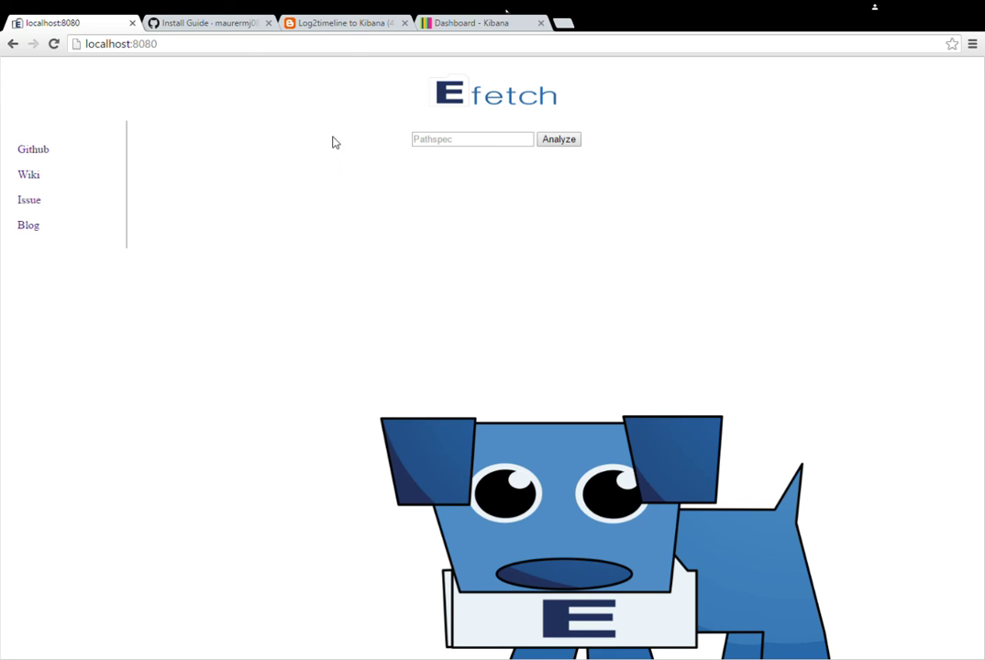
{"action": "left_click", "coordinate": [344, 25]}
{"action": "left_click", "coordinate": [463, 20]}
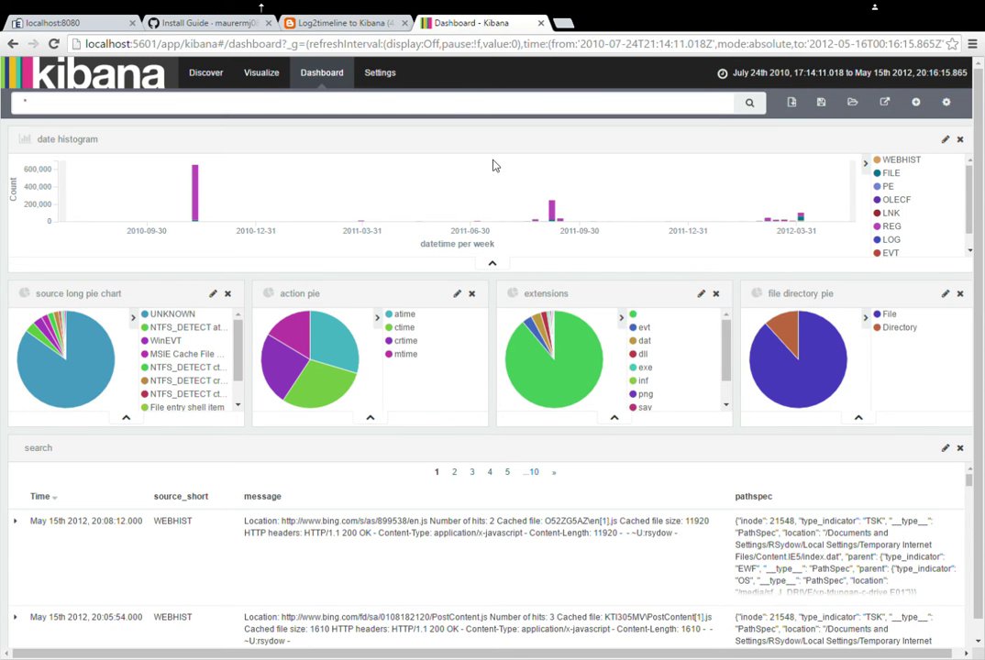
- Filter the index pattern's fields to pathspec and edit its format
{"action": "left_click", "coordinate": [379, 75]}
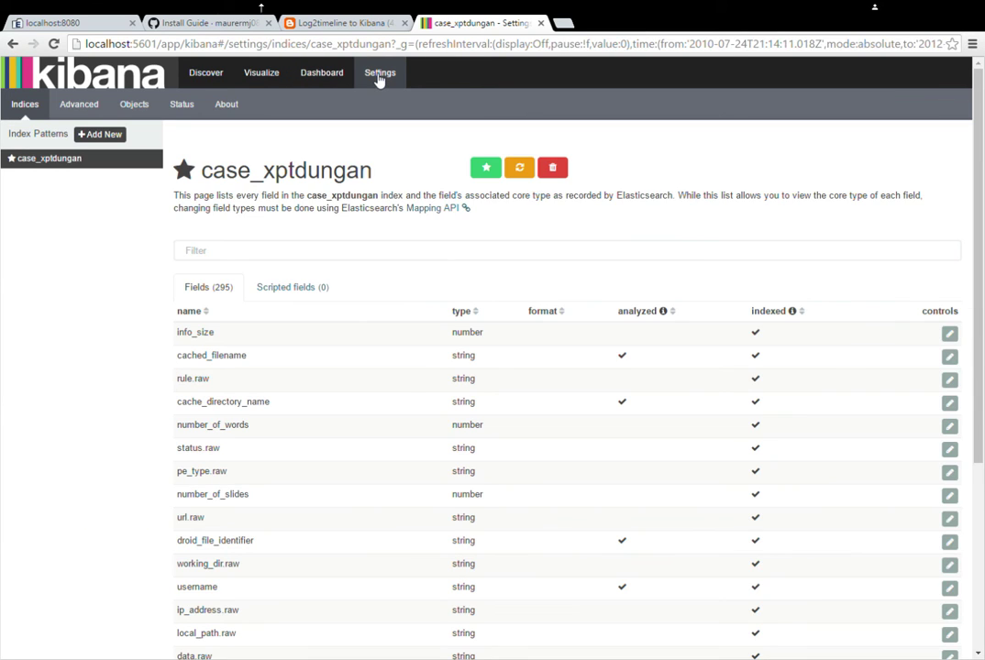
{"action": "left_click", "coordinate": [272, 255]}
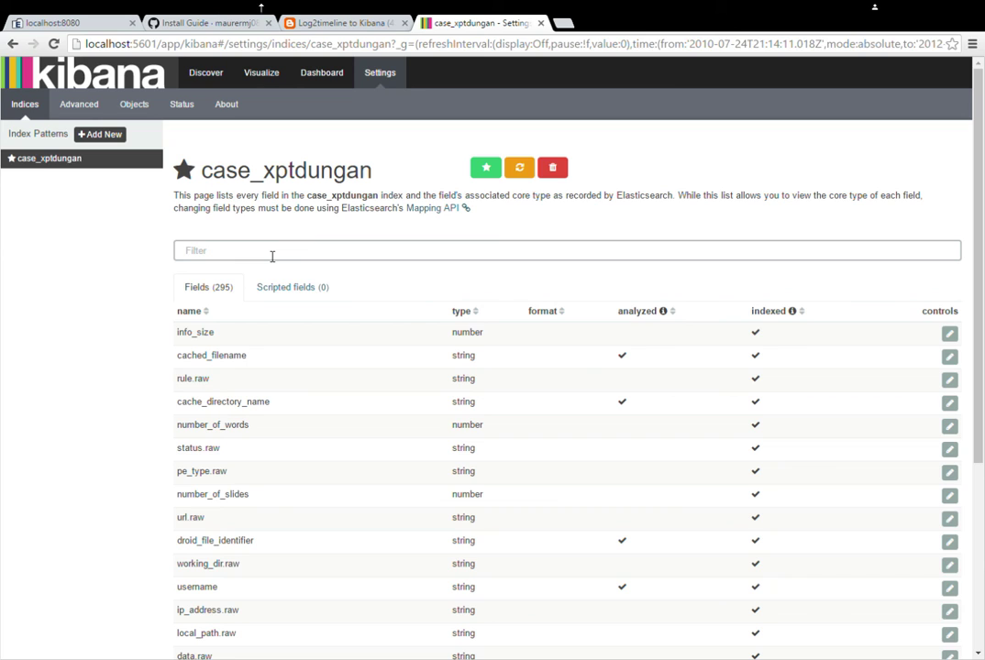
{"action": "type", "text": "pathspec"}
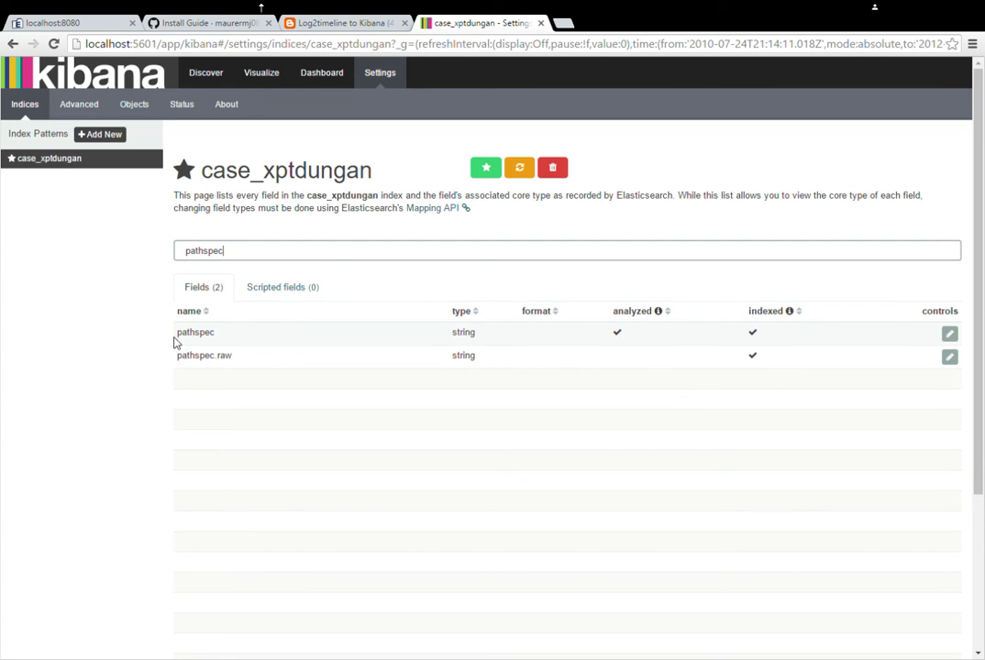
{"action": "left_click_drag", "start_coordinate": [175, 342], "coordinate": [209, 337]}
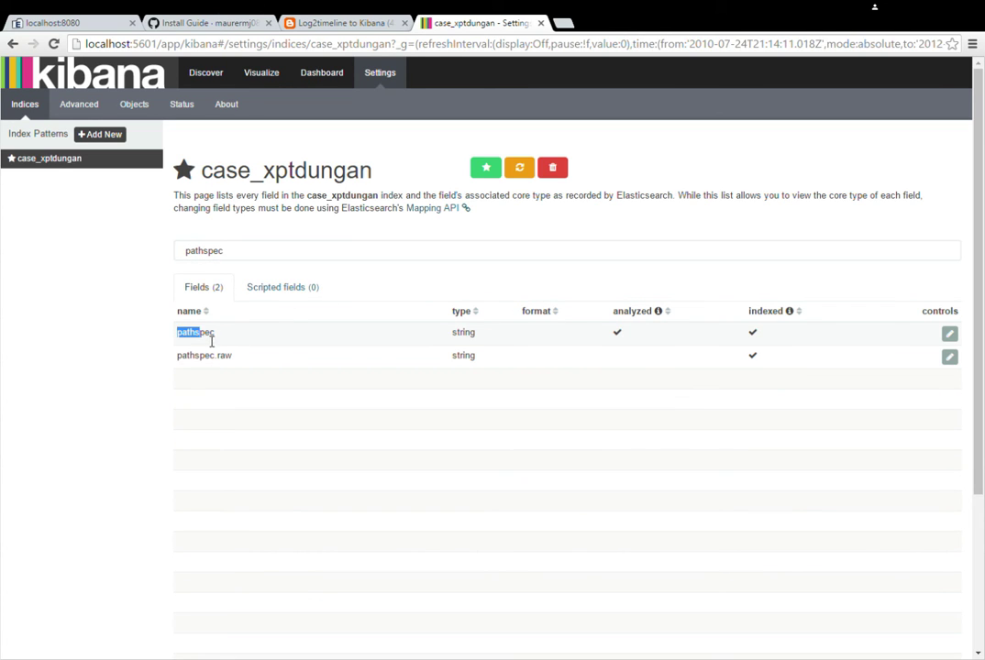
{"action": "left_click", "coordinate": [950, 336]}
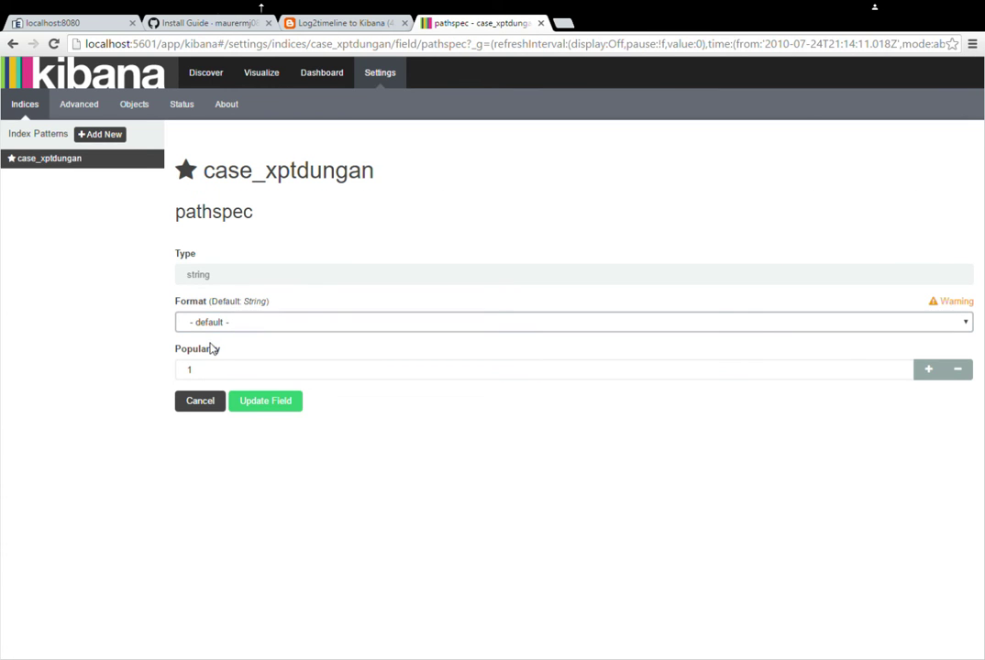
- Set the pathspec field's format to Url with type Image
{"action": "key", "text": "u"}
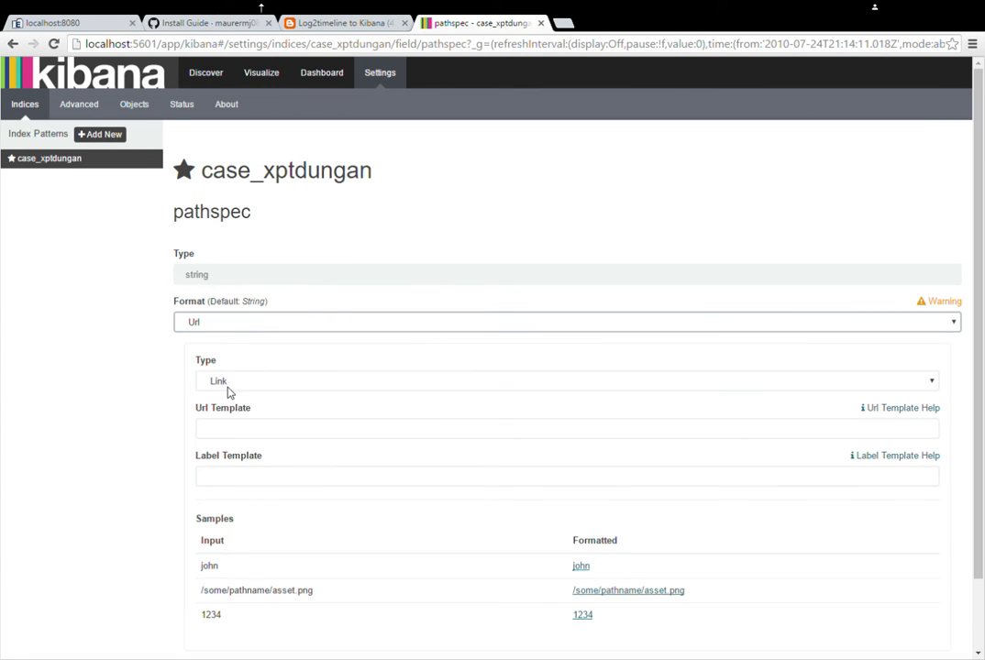
{"action": "key", "text": "Tab"}
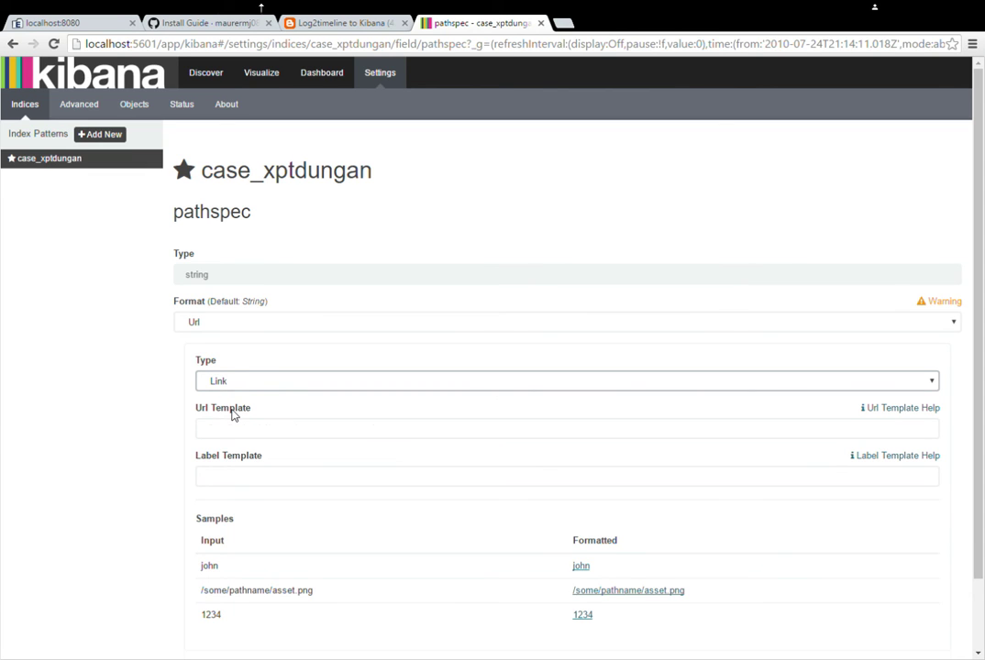
{"action": "key", "text": "i"}
{"action": "scroll", "coordinate": [394, 432], "scroll_direction": "down", "scroll_amount": 2}
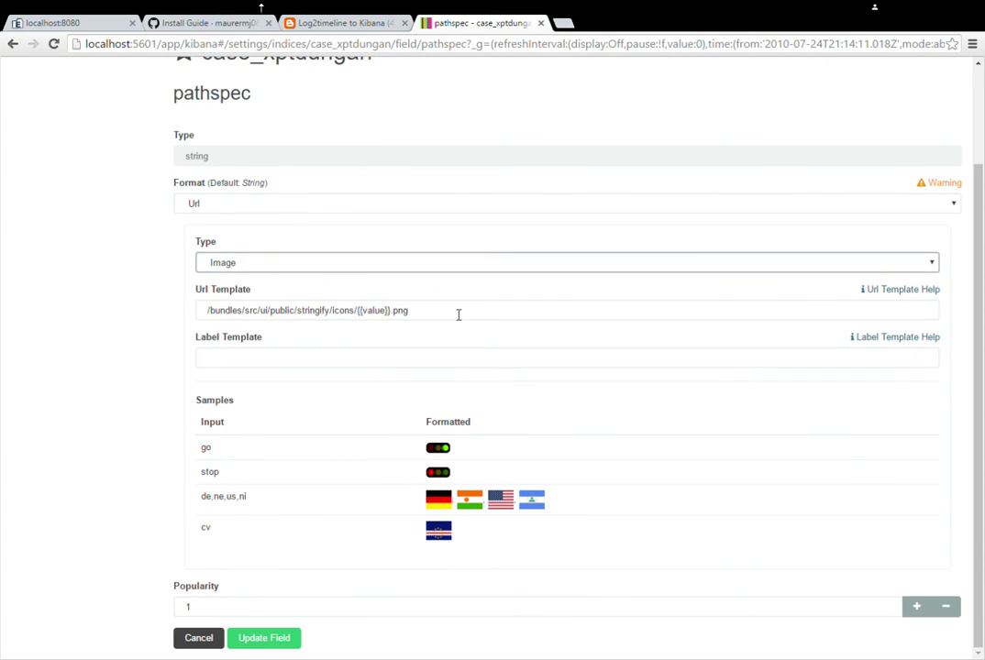
{"action": "left_click_drag", "start_coordinate": [457, 315], "coordinate": [139, 326]}
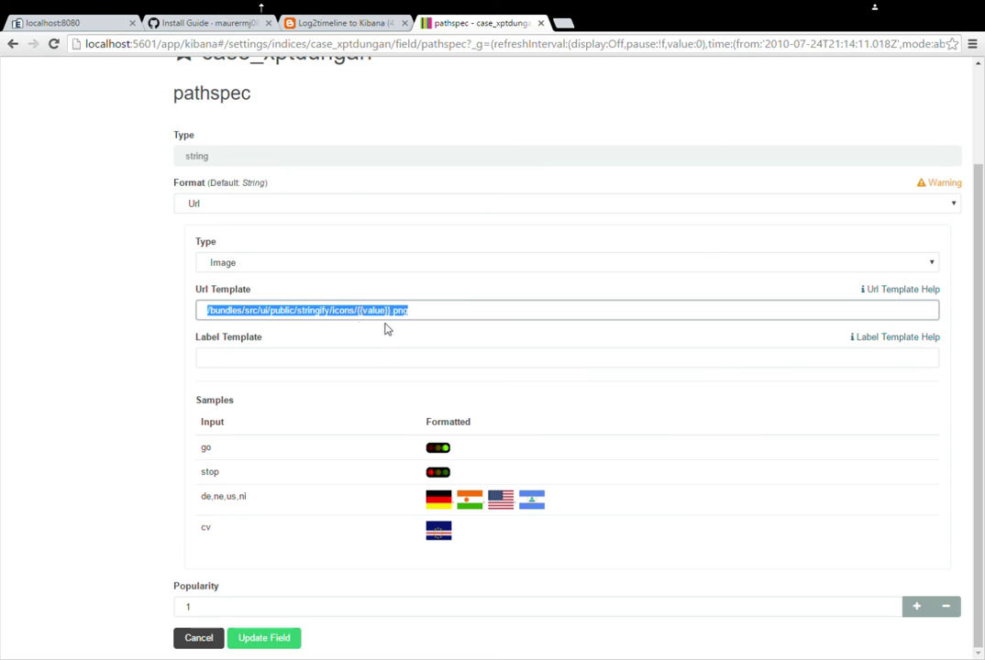
{"action": "type", "text": "http://"}
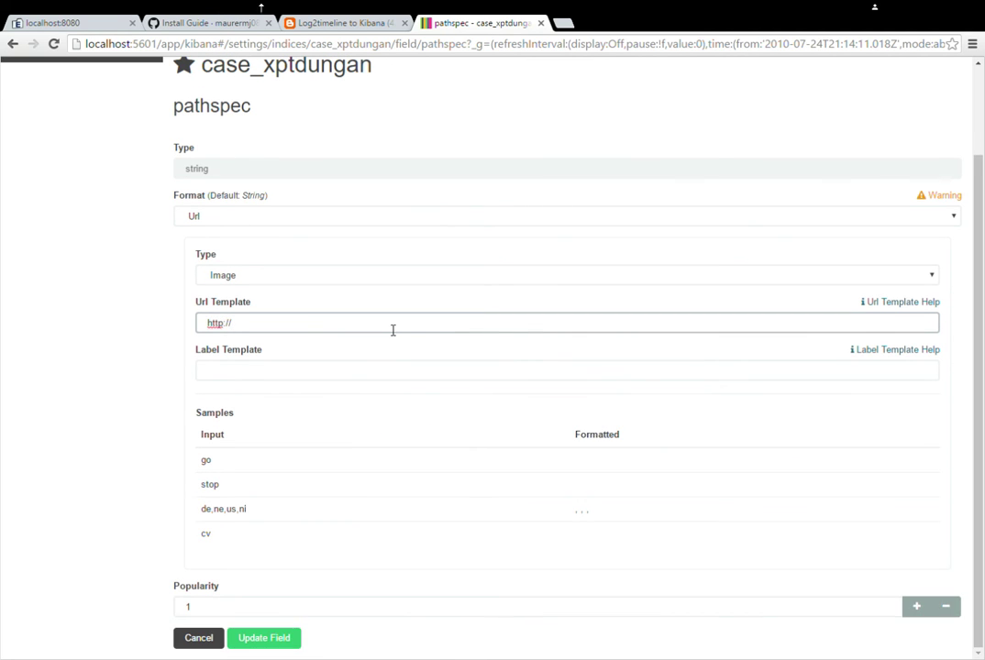
{"action": "left_click", "coordinate": [82, 23]}
{"action": "left_click", "coordinate": [77, 40]}
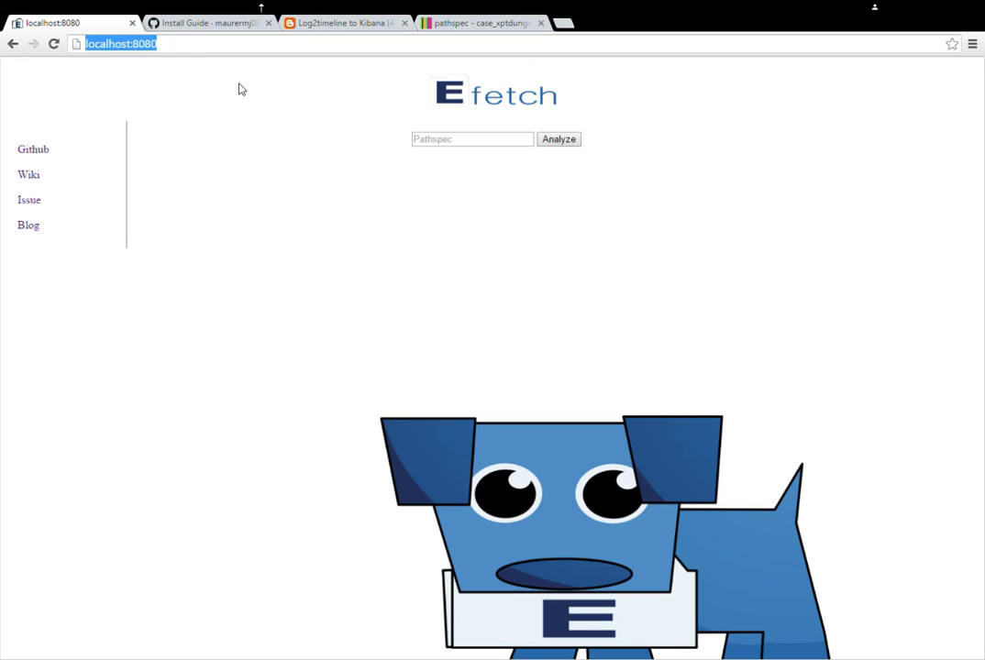
{"action": "key", "text": "ctrl+c"}
{"action": "left_click", "coordinate": [467, 20]}
{"action": "key", "text": "ctrl+v"}
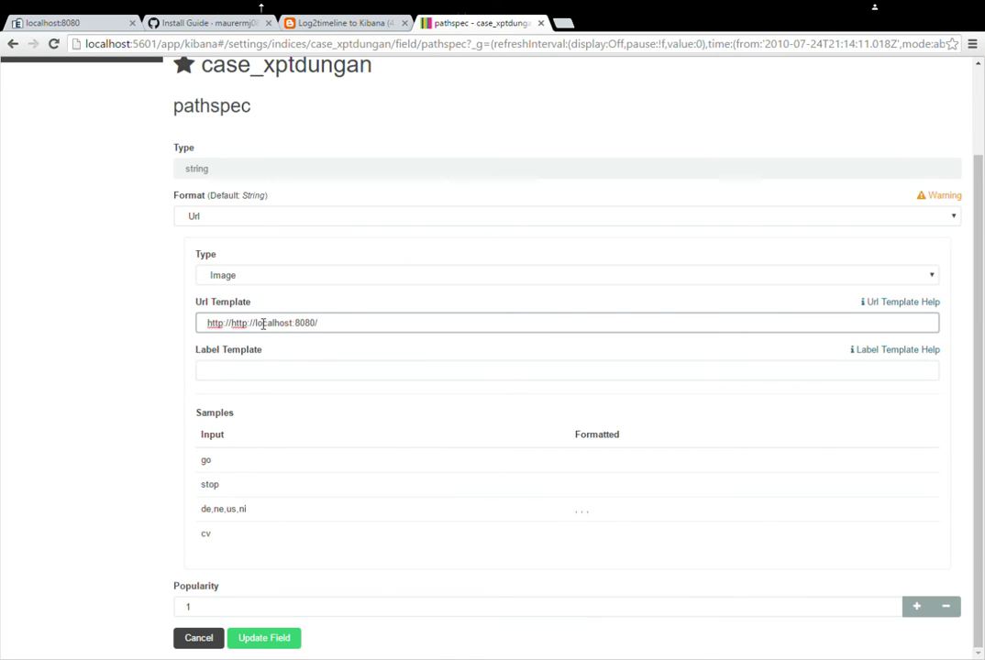
{"action": "left_click_drag", "start_coordinate": [257, 326], "coordinate": [236, 328]}
{"action": "key", "text": "BackSpace"}
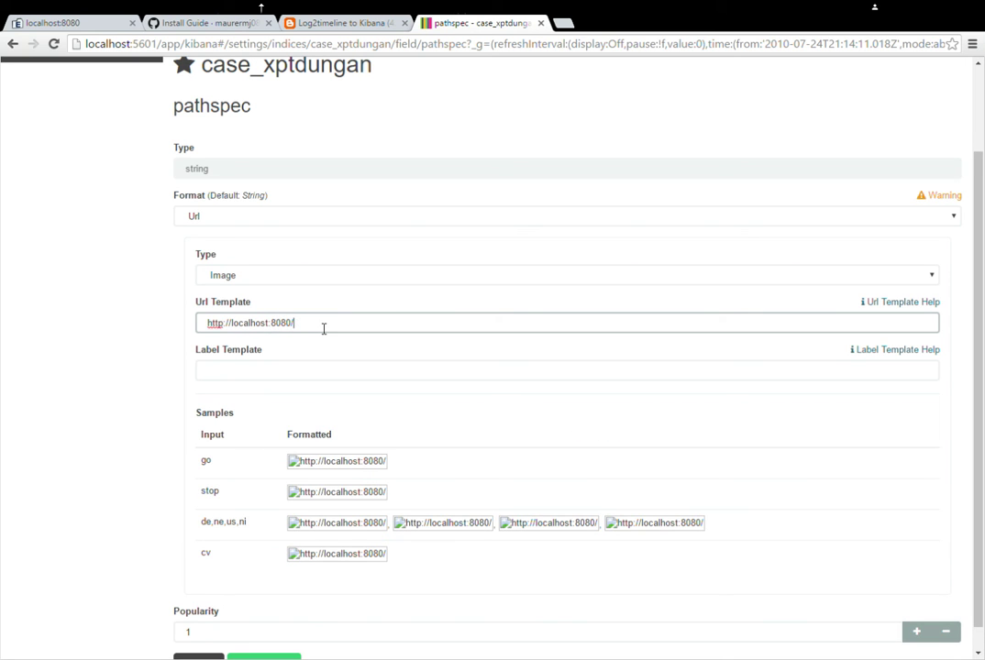
{"action": "type", "text": "plugins/"}
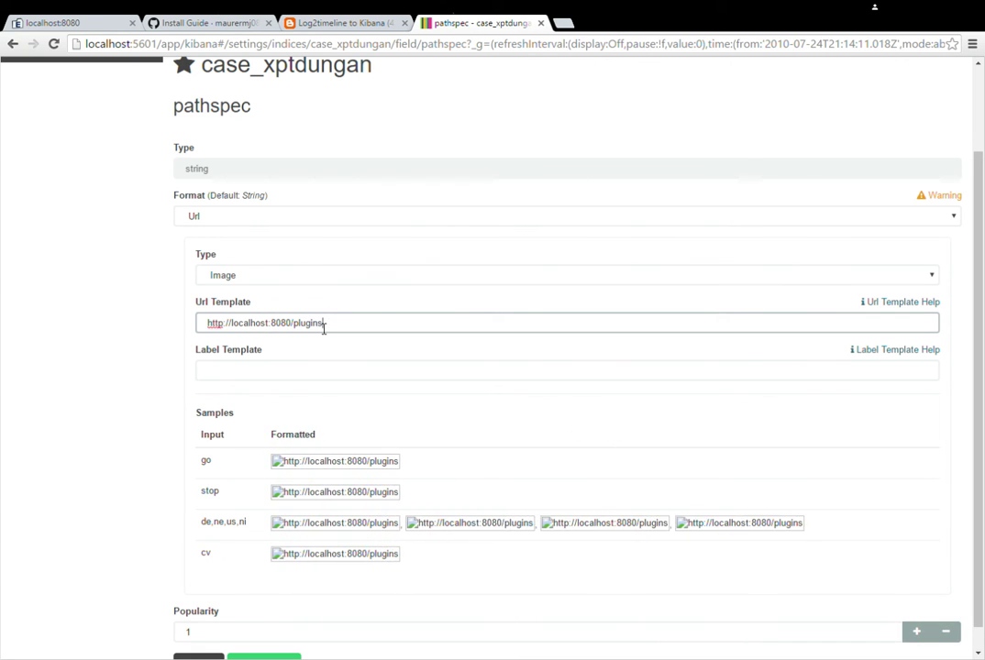
{"action": "type", "text": "thumbn"}
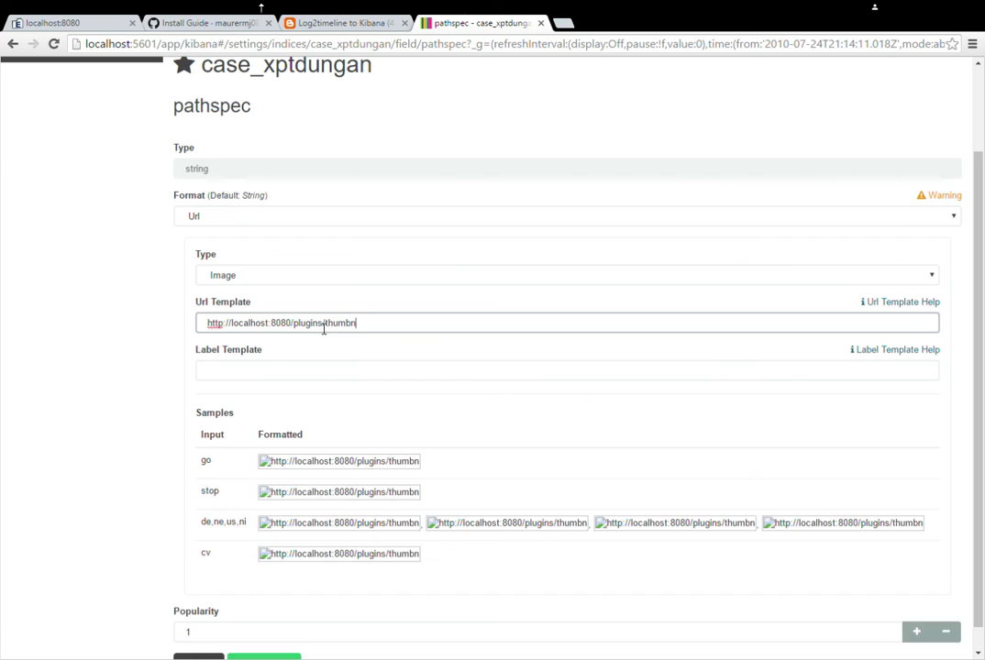
{"action": "type", "text": "ail?"}
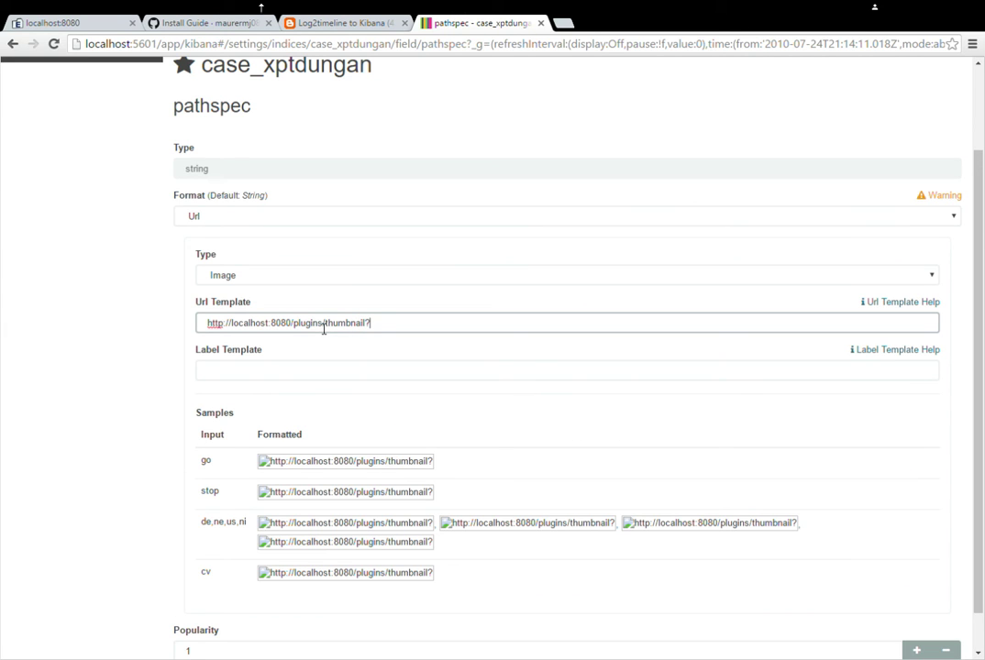
{"action": "type", "text": "pathspec="}
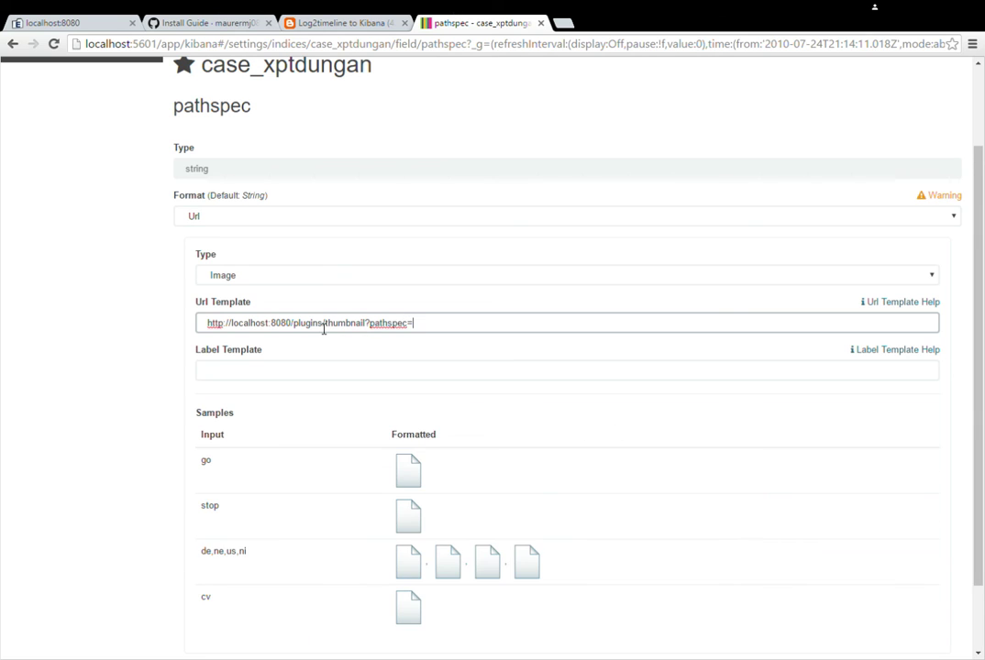
{"action": "type", "text": "{{value}}"}
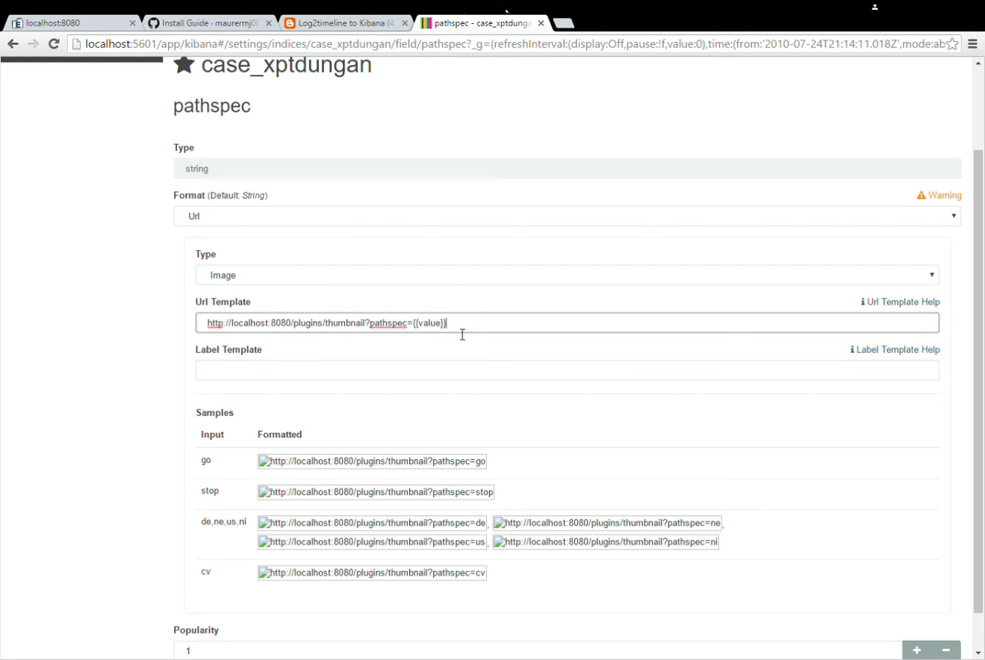
{"action": "left_click_drag", "start_coordinate": [463, 335], "coordinate": [202, 330]}
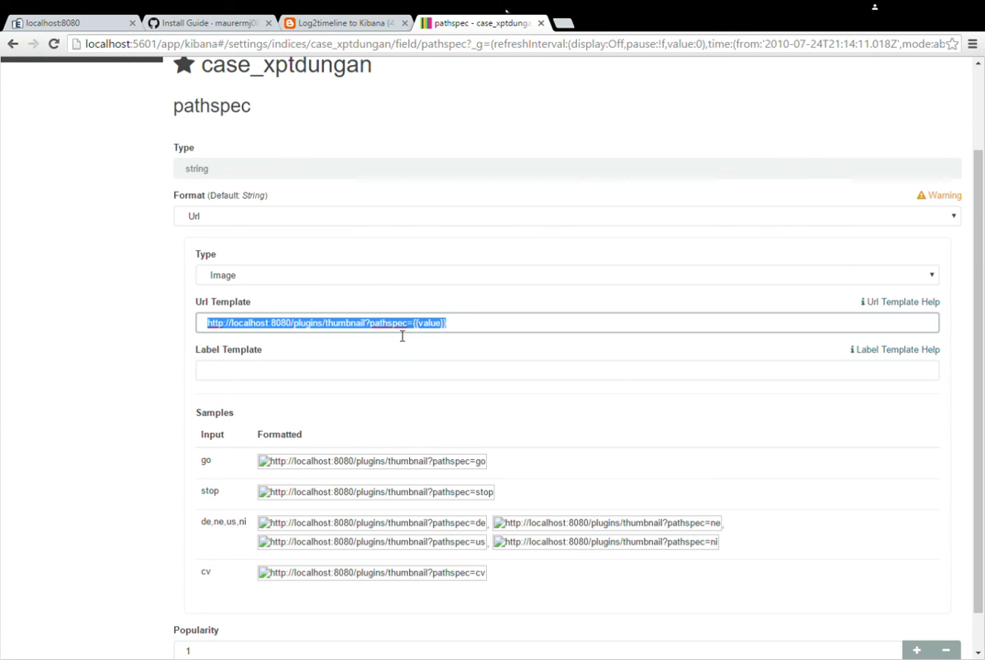
{"action": "scroll", "coordinate": [447, 314], "scroll_direction": "down", "scroll_amount": 2}
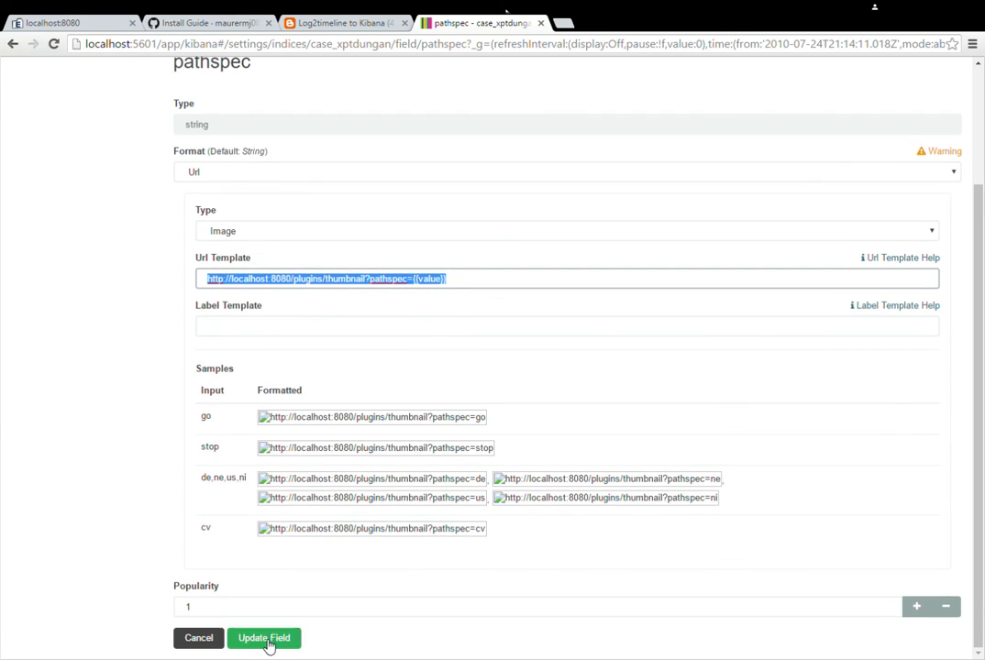
{"action": "left_click", "coordinate": [268, 640]}
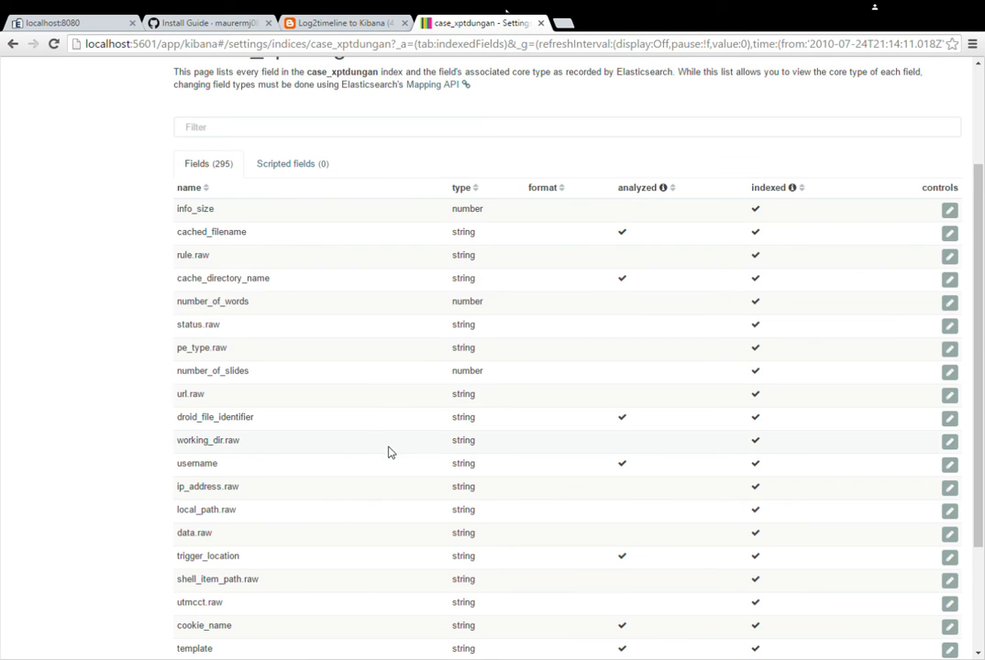
- On the dashboard, move the pathspec column left past message and source_short, right after Time
{"action": "left_click", "coordinate": [306, 105]}
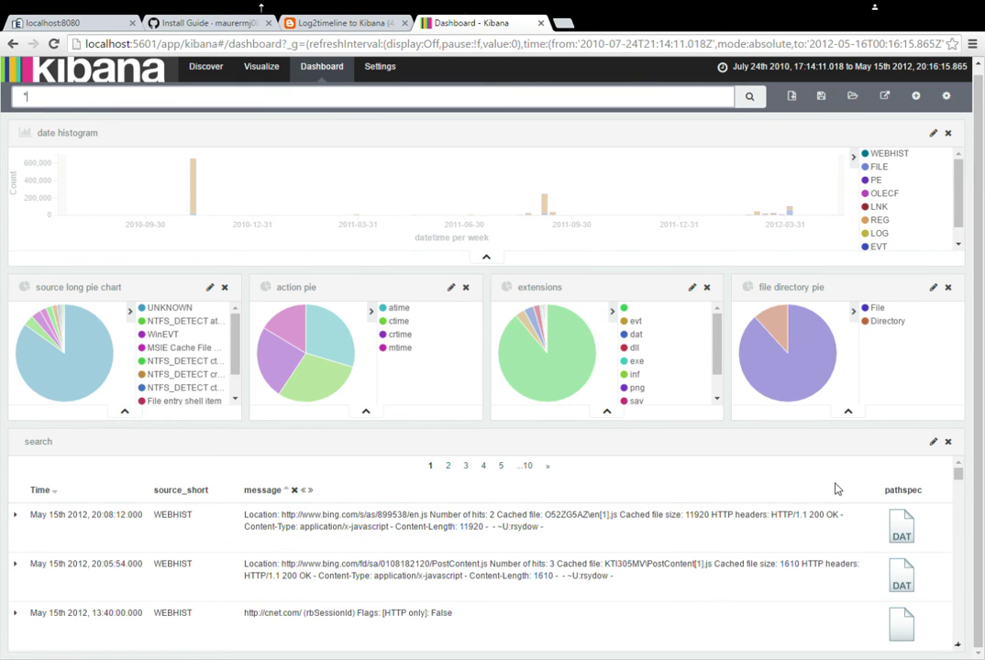
{"action": "left_click", "coordinate": [945, 497]}
{"action": "left_click", "coordinate": [300, 491]}
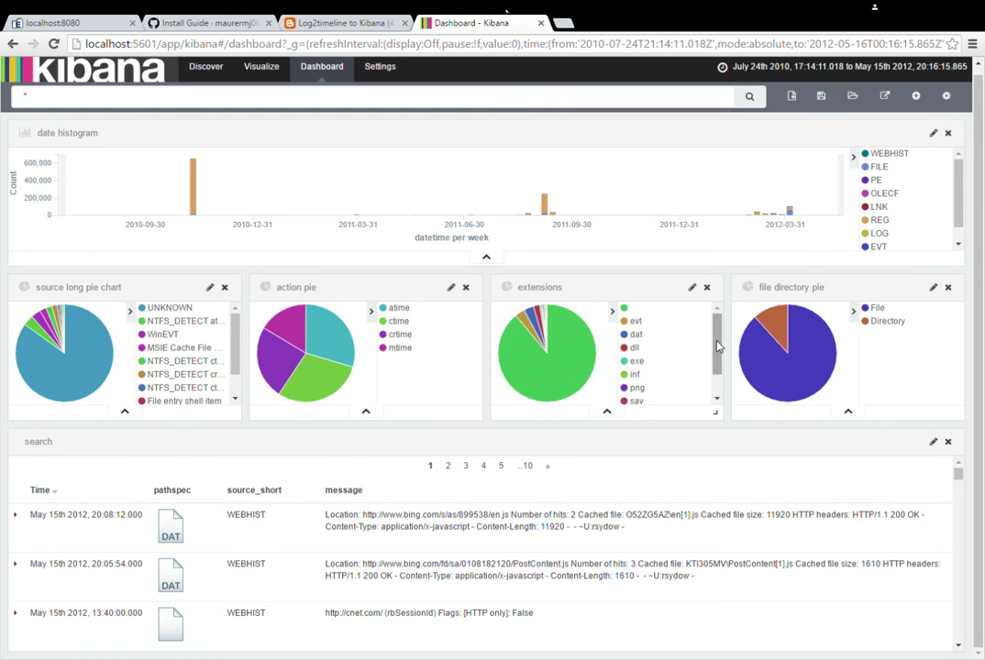
{"action": "scroll", "coordinate": [718, 347], "scroll_direction": "down", "scroll_amount": 2}
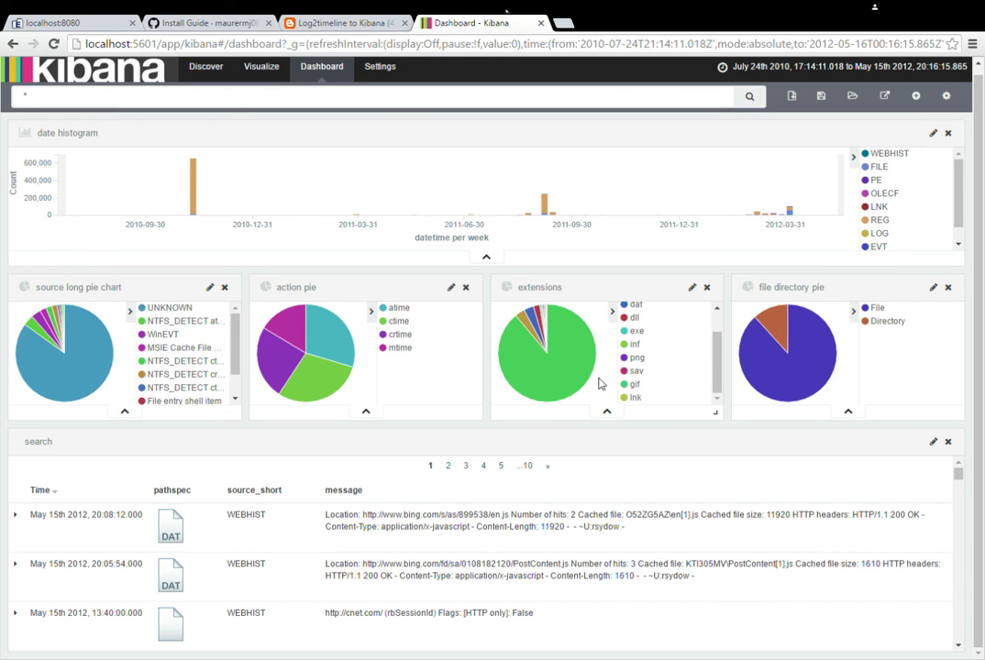
{"action": "scroll", "coordinate": [647, 346], "scroll_direction": "up", "scroll_amount": 2}
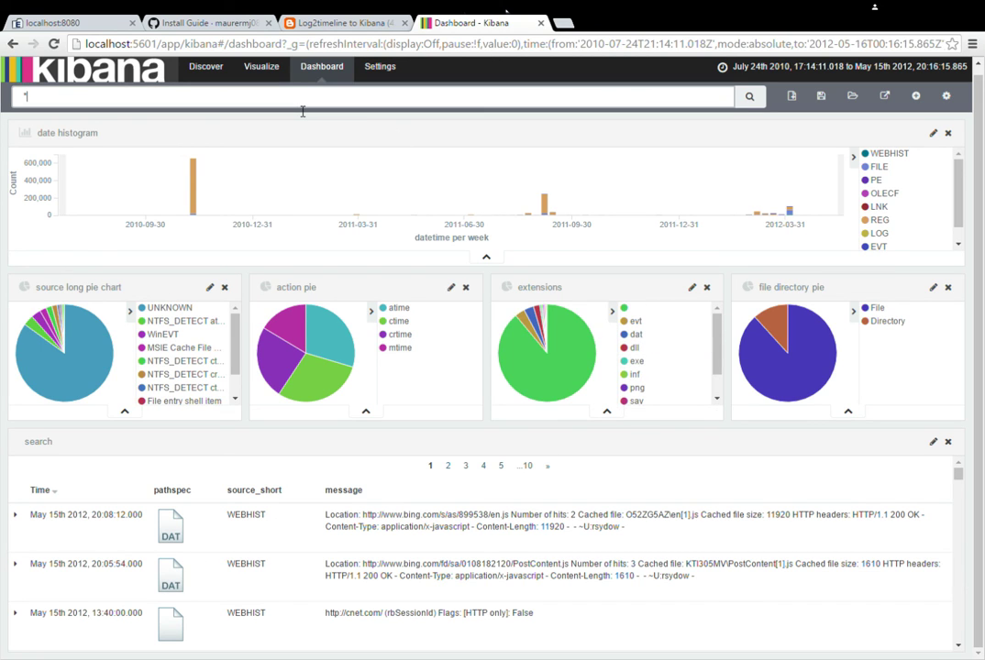
{"action": "key", "text": "BackSpace"}
- Search the dashboard for ext:jpg and scroll through the thumbnail results
{"action": "type", "text": "ext:jpg"}
{"action": "key", "text": "Return"}
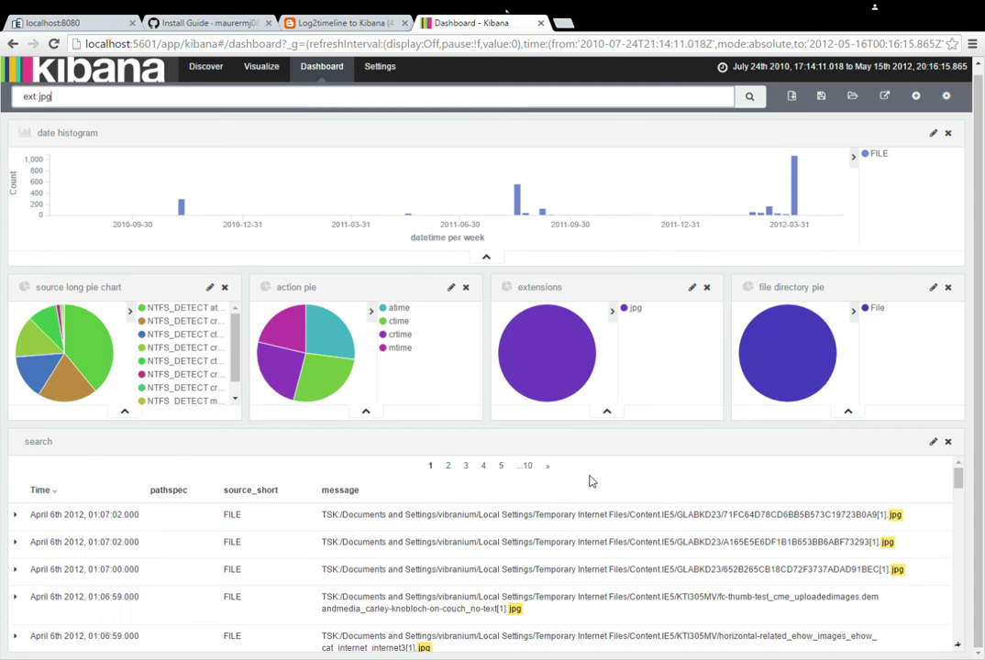
{"action": "scroll", "coordinate": [513, 532], "scroll_direction": "down", "scroll_amount": 3}
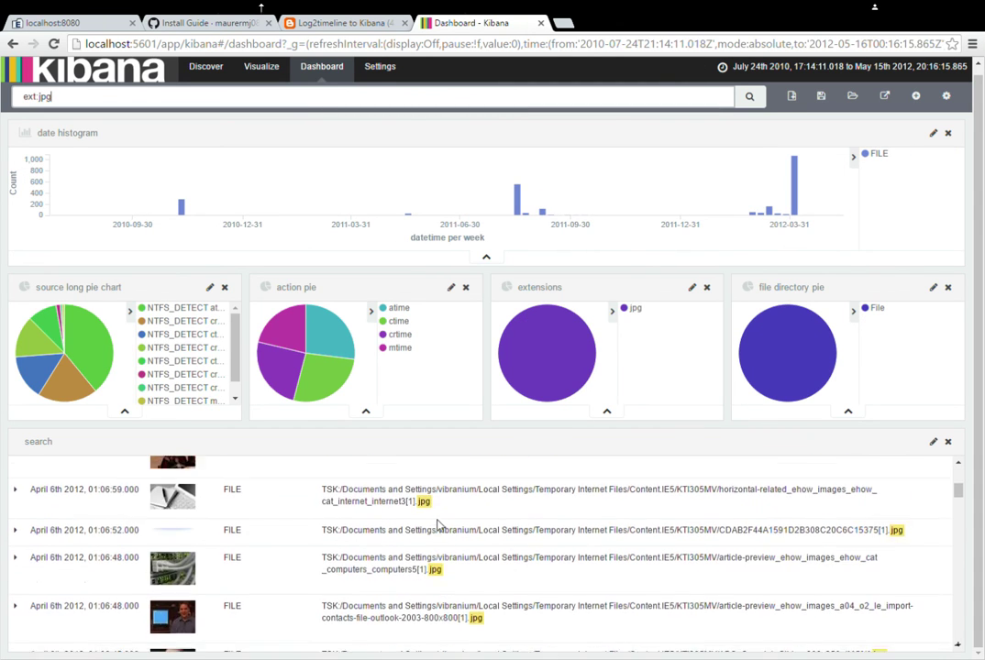
{"action": "scroll", "coordinate": [440, 523], "scroll_direction": "down", "scroll_amount": 10}
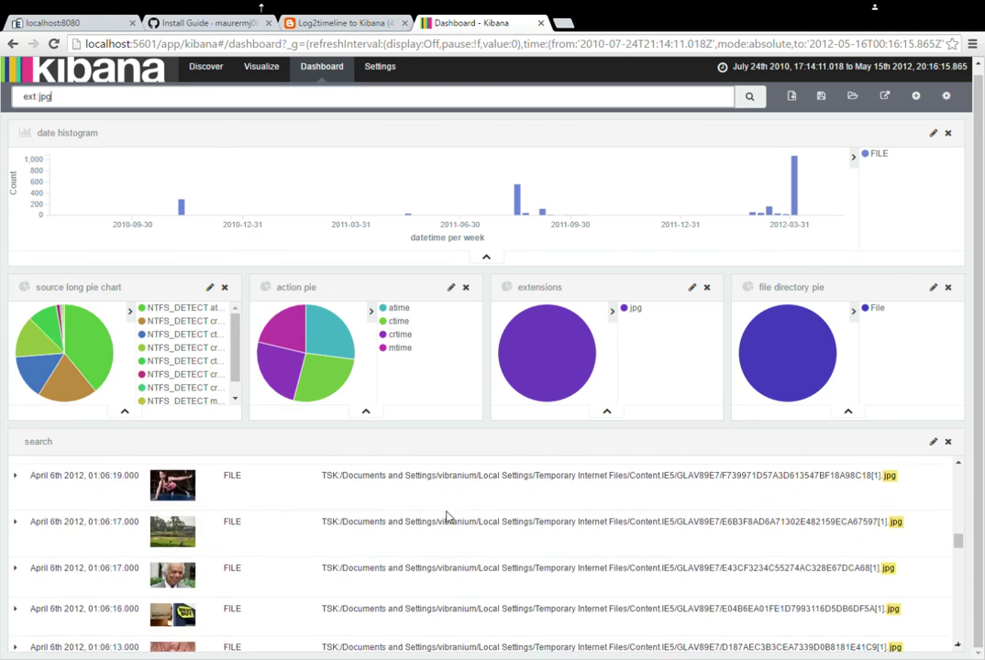
{"action": "scroll", "coordinate": [449, 518], "scroll_direction": "down", "scroll_amount": 10}
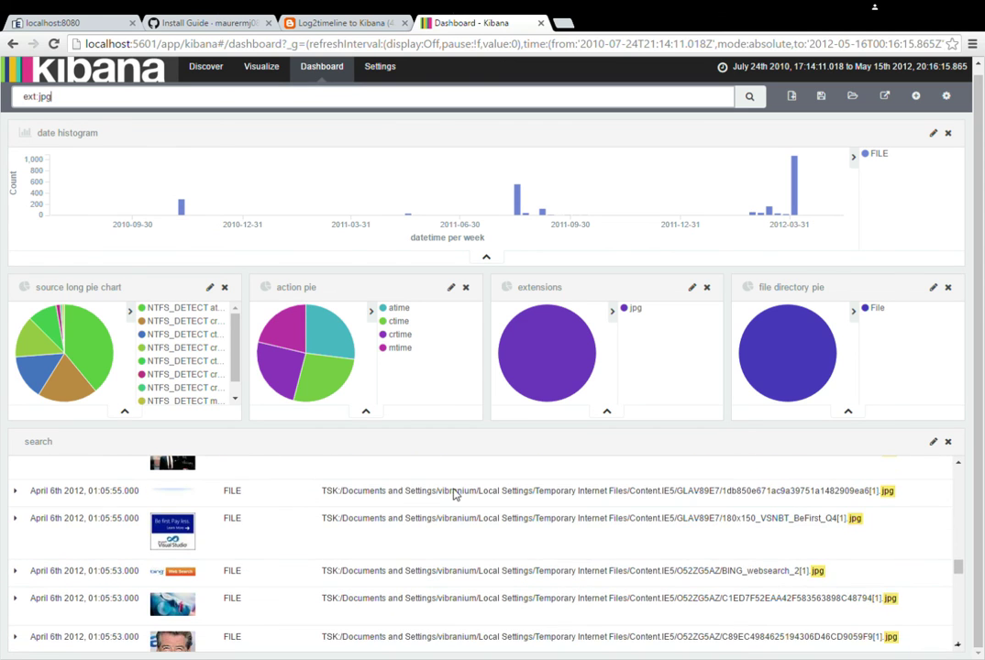
{"action": "scroll", "coordinate": [470, 495], "scroll_direction": "down", "scroll_amount": 10}
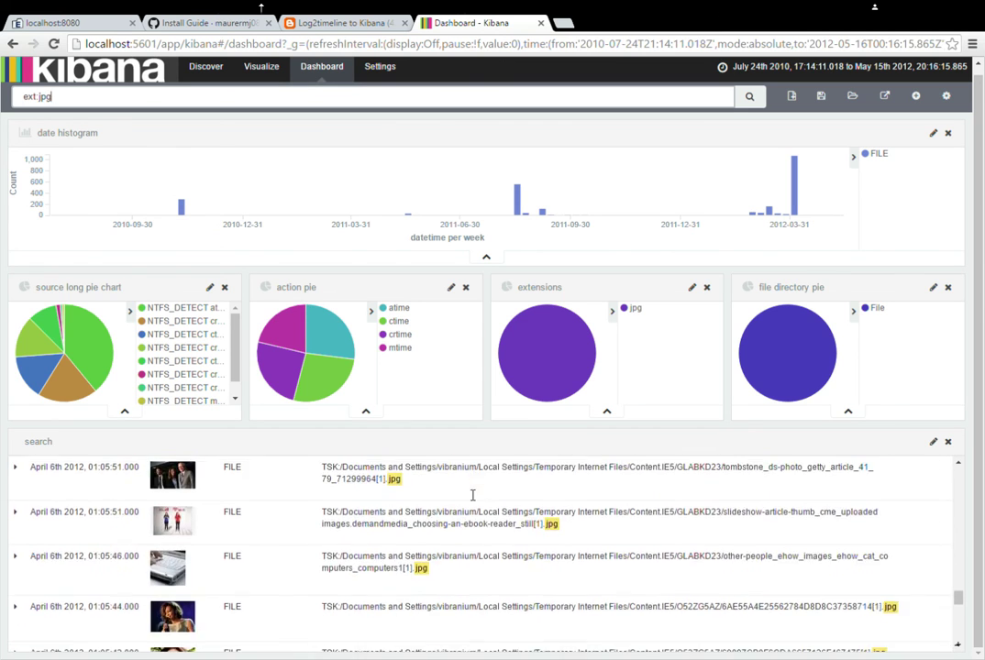
{"action": "scroll", "coordinate": [467, 494], "scroll_direction": "down", "scroll_amount": 8}
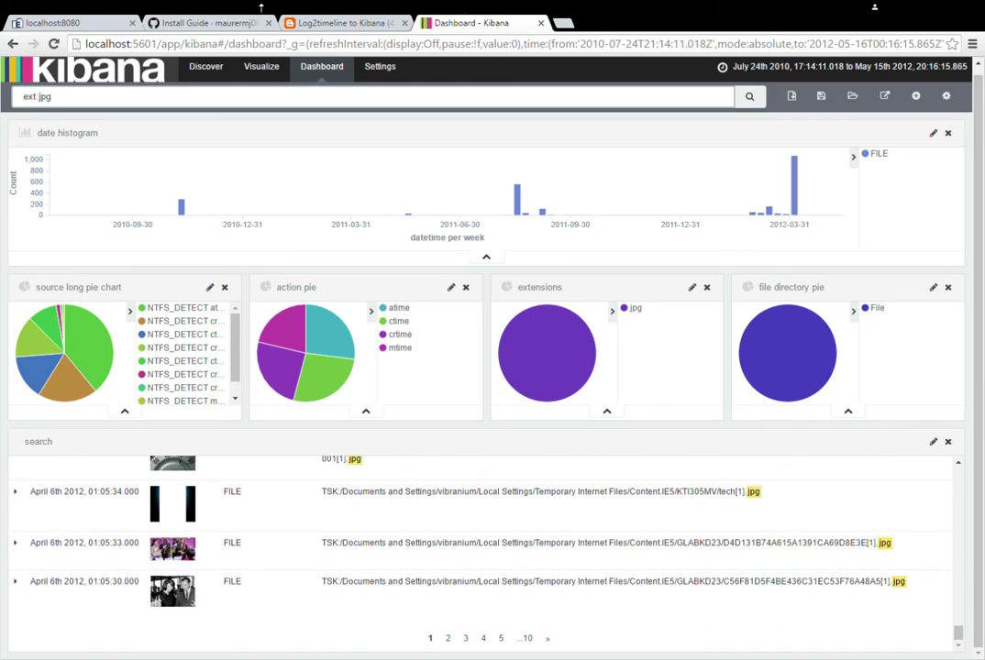
- Go to page 3 of the jpg results and review its thumbnails
{"action": "left_click", "coordinate": [466, 638]}
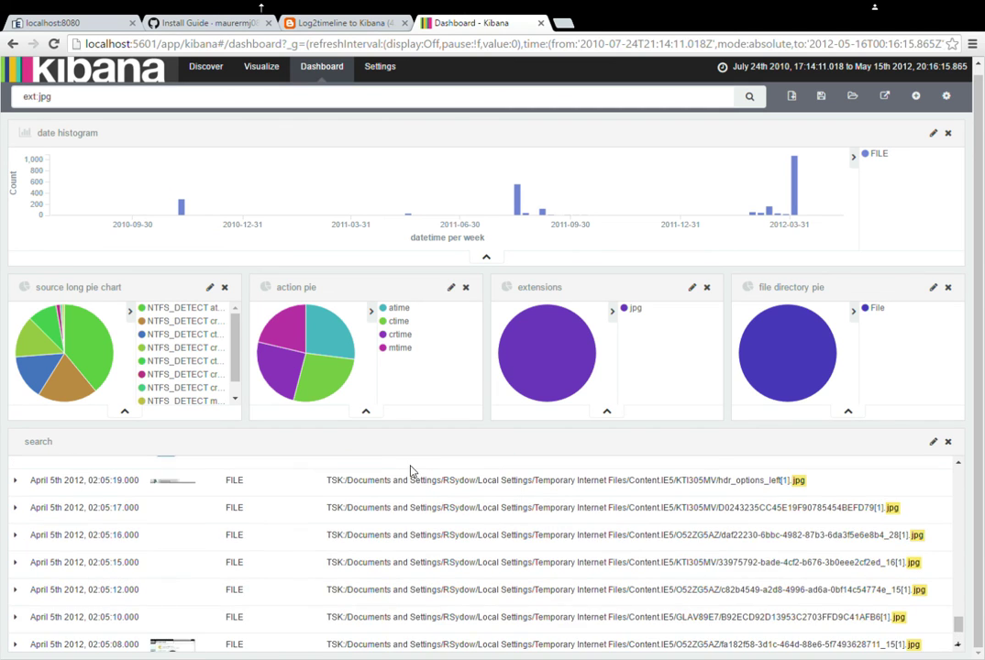
{"action": "scroll", "coordinate": [411, 471], "scroll_direction": "up", "scroll_amount": 15}
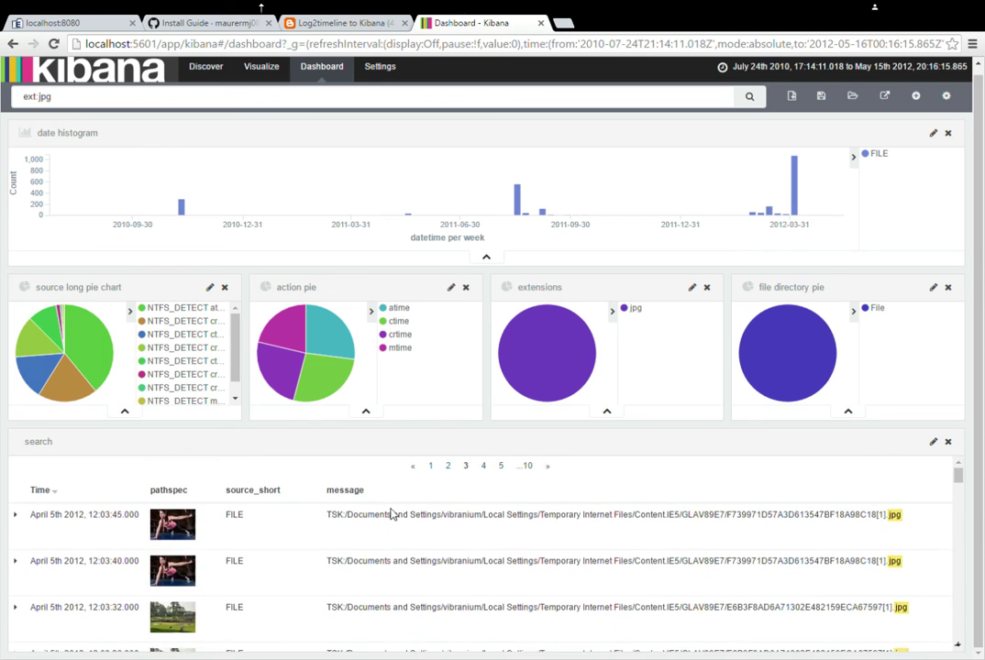
{"action": "scroll", "coordinate": [394, 507], "scroll_direction": "down", "scroll_amount": 10}
{"action": "scroll", "coordinate": [406, 503], "scroll_direction": "up", "scroll_amount": 10}
{"action": "scroll", "coordinate": [400, 503], "scroll_direction": "up", "scroll_amount": 1}
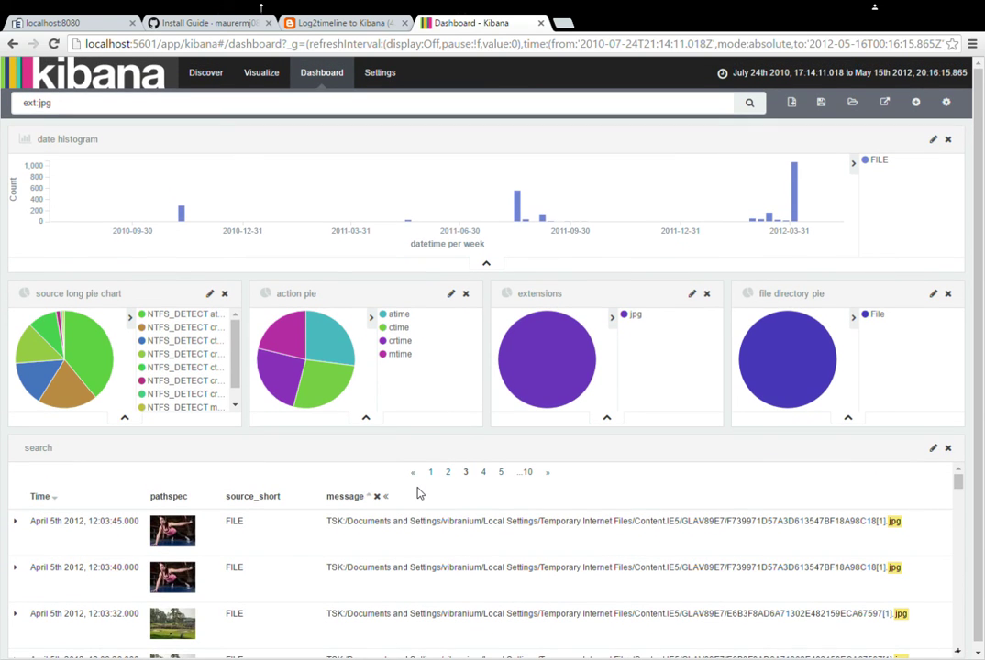